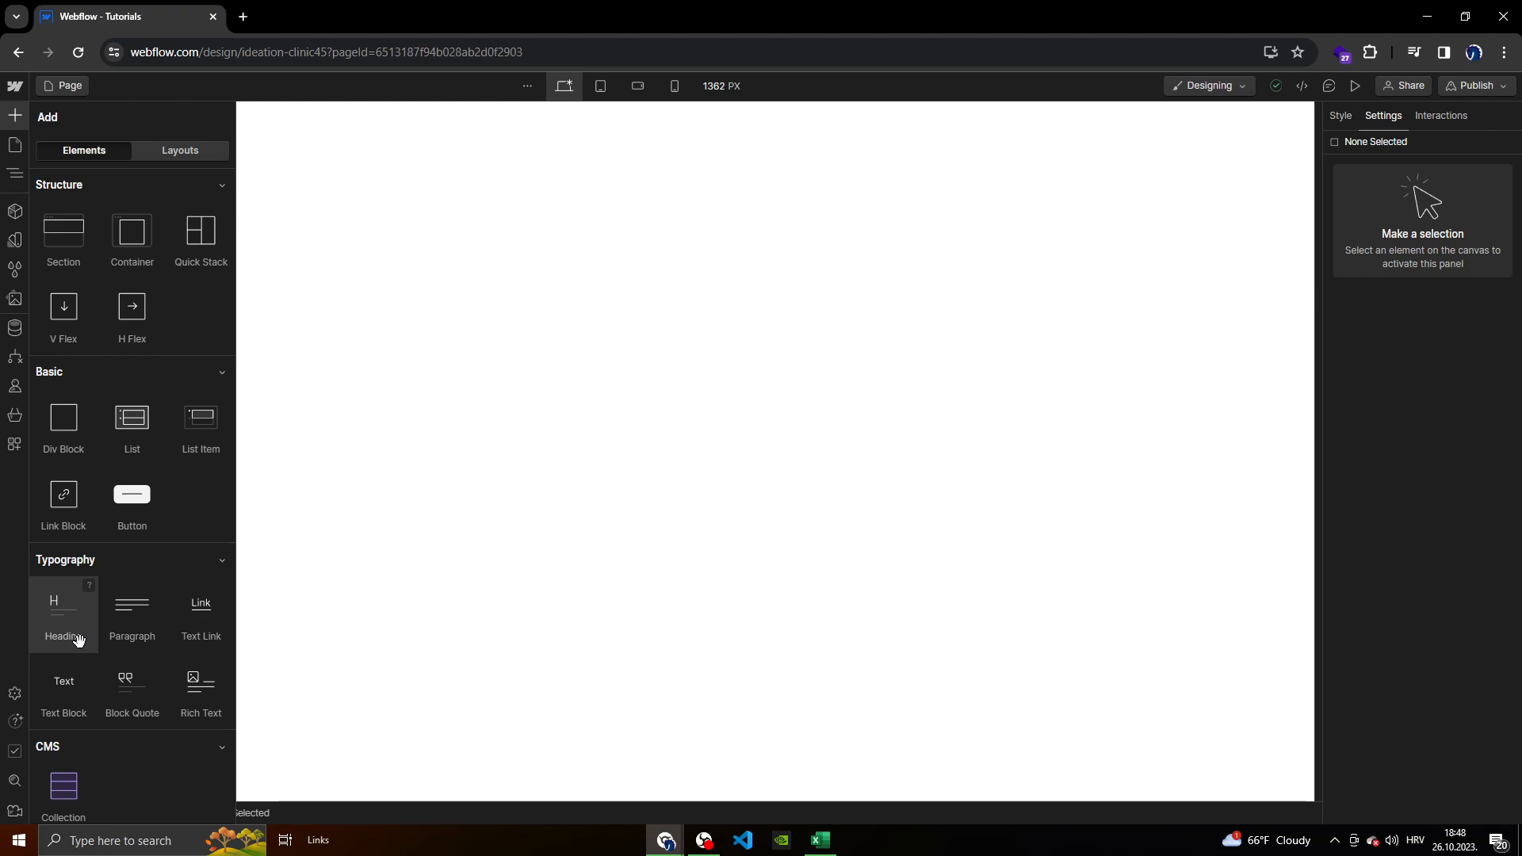
# Add a heading to tutorial_section, try other heading levels and settle on type H1.
pyautogui.moveTo(77, 639); pyautogui.dragTo(499, 323)
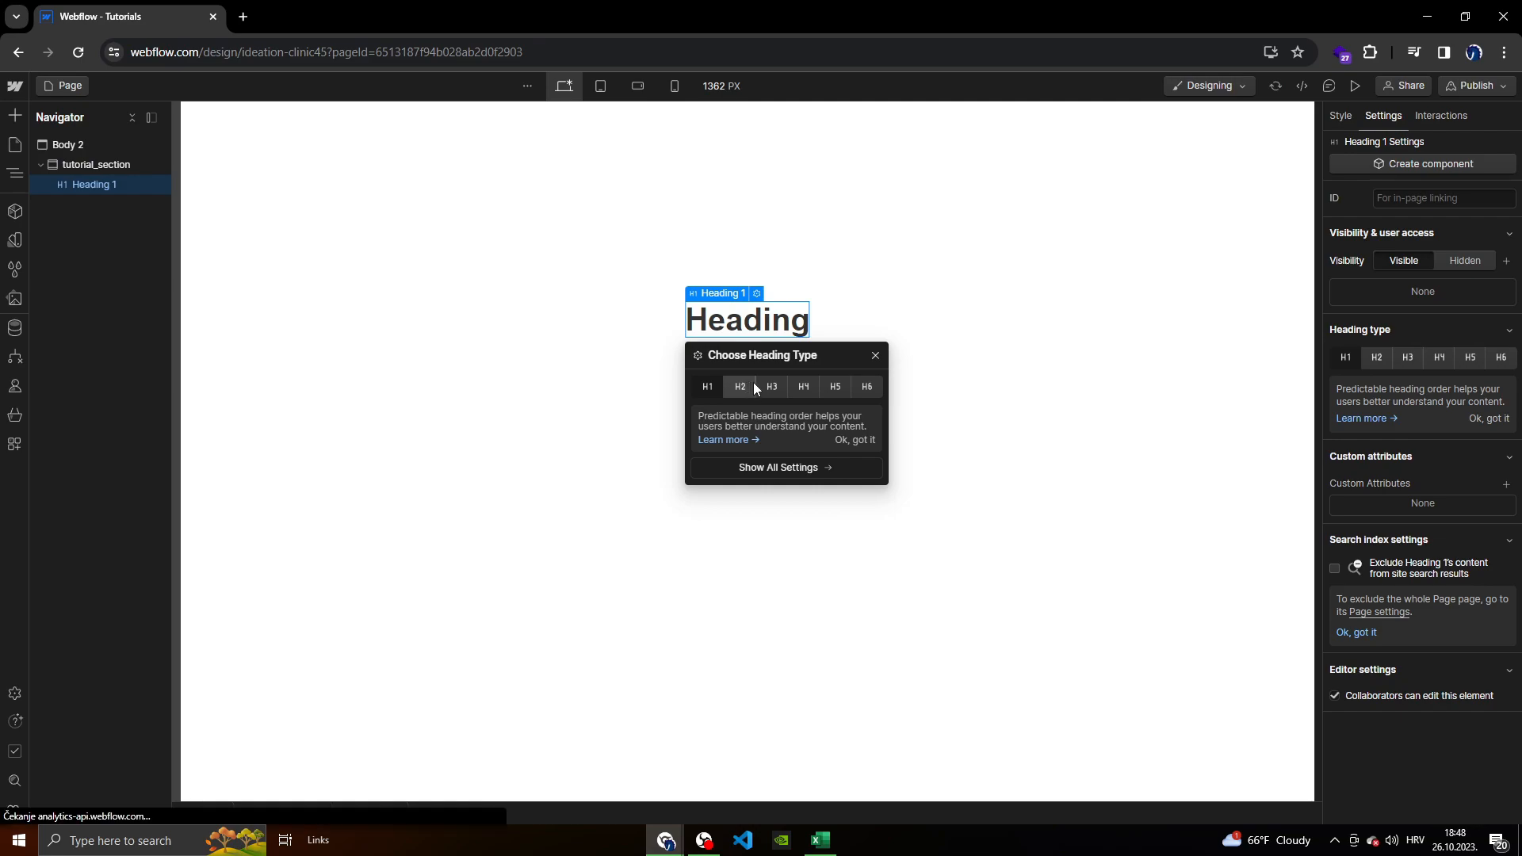
pyautogui.click(724, 385)
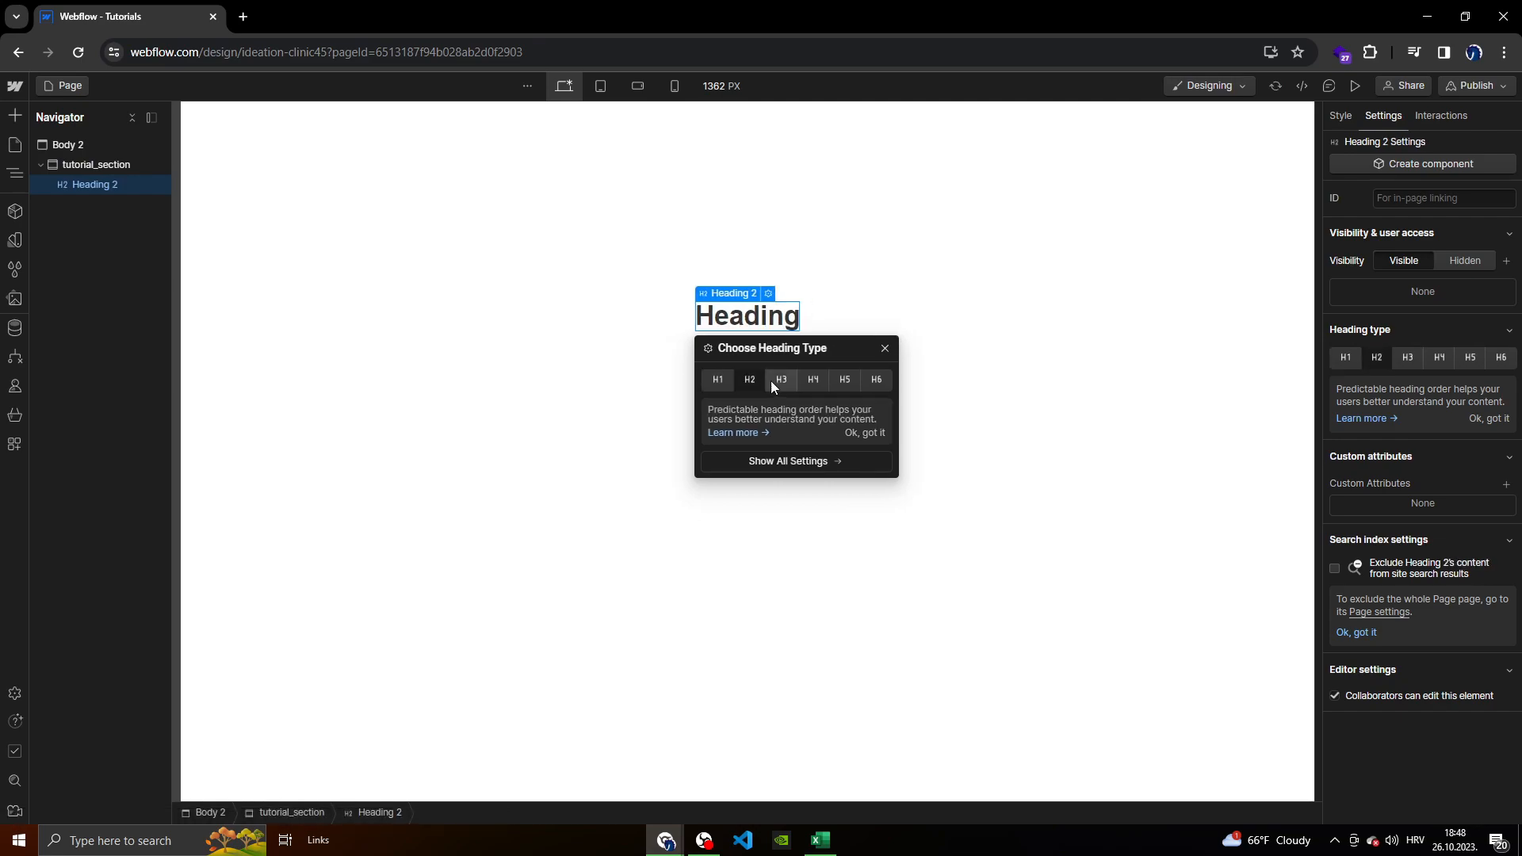
pyautogui.click(788, 380)
pyautogui.click(826, 374)
pyautogui.click(781, 364)
pyautogui.click(725, 382)
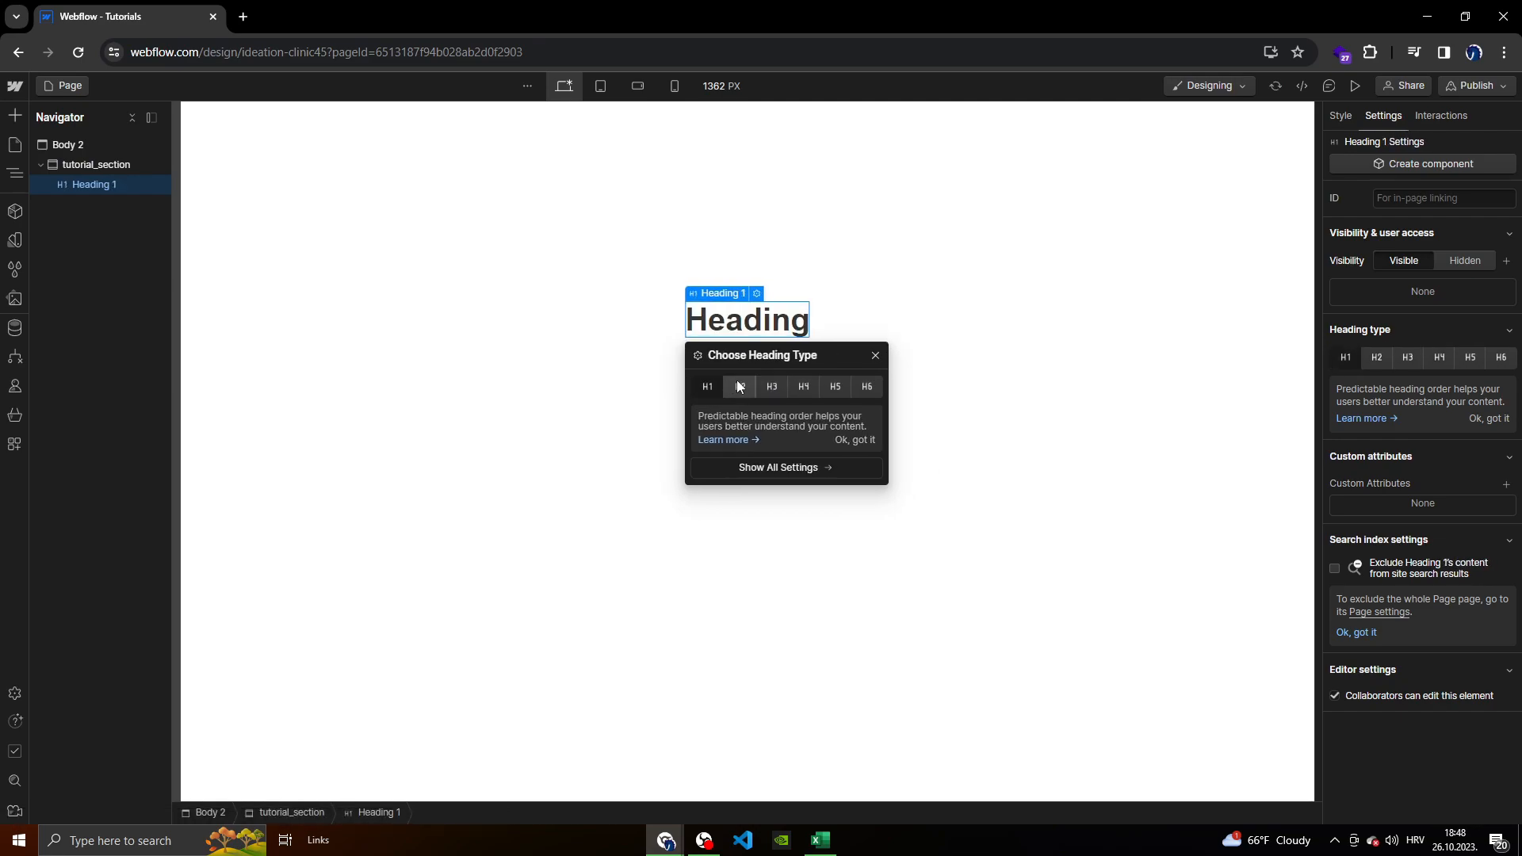
pyautogui.click(875, 356)
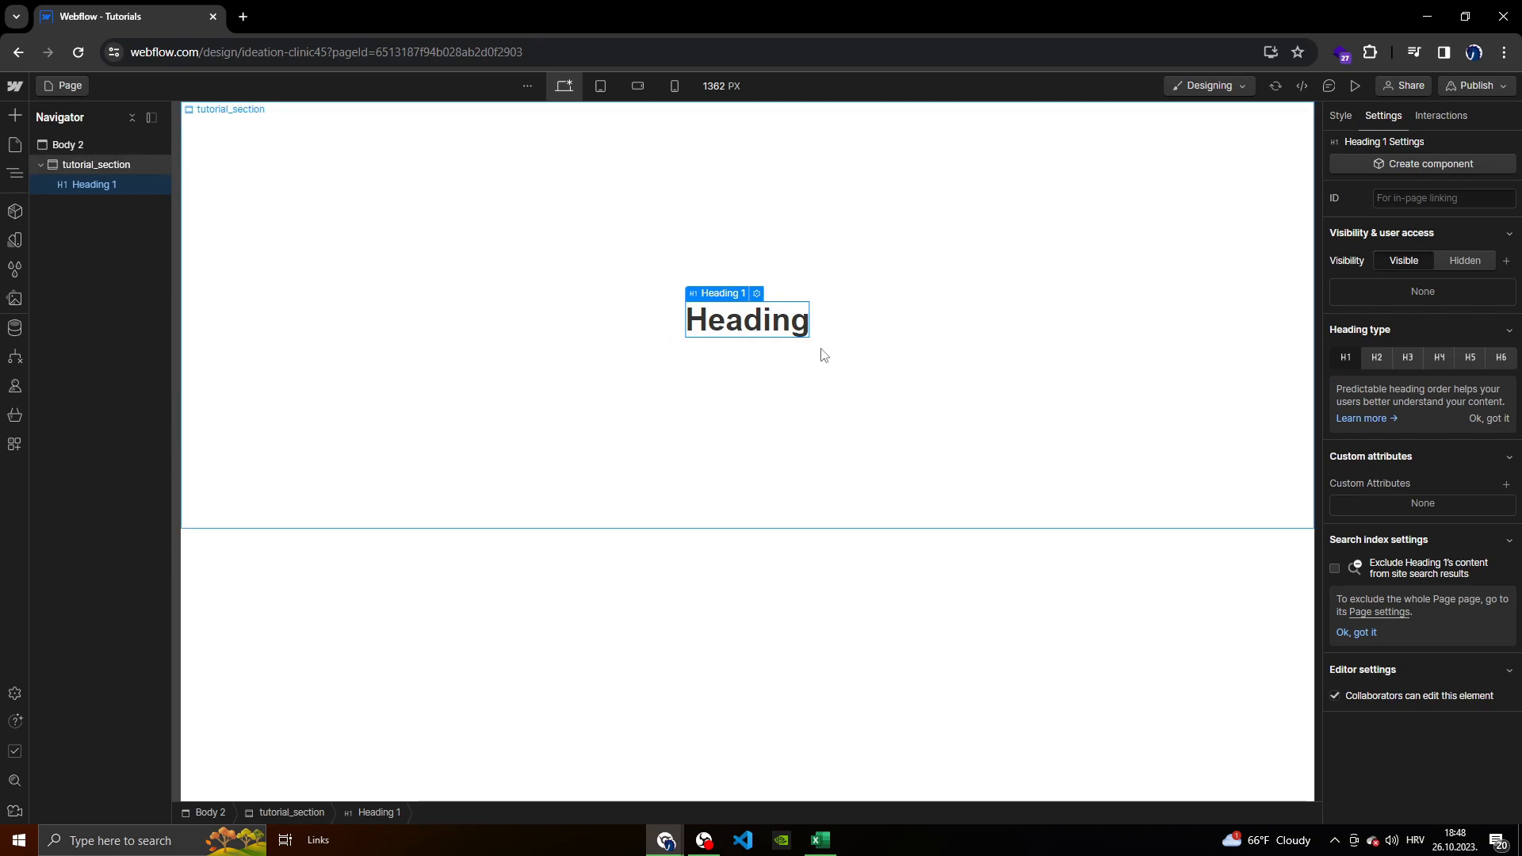
# Add a paragraph after the heading and a text block between the heading and the paragraph.
pyautogui.click(14, 115)
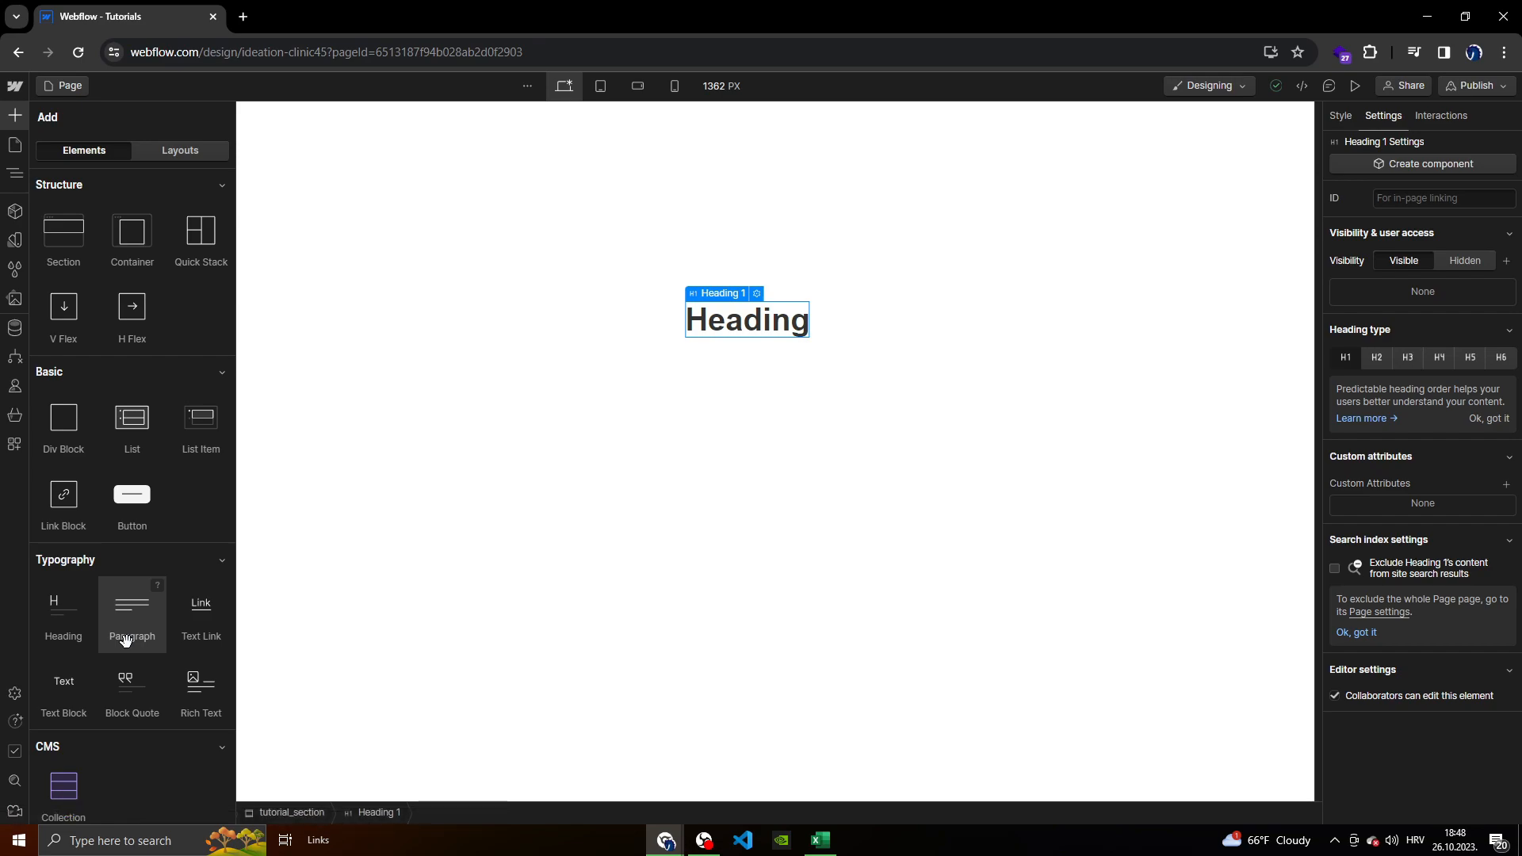
pyautogui.moveTo(126, 640); pyautogui.dragTo(836, 360)
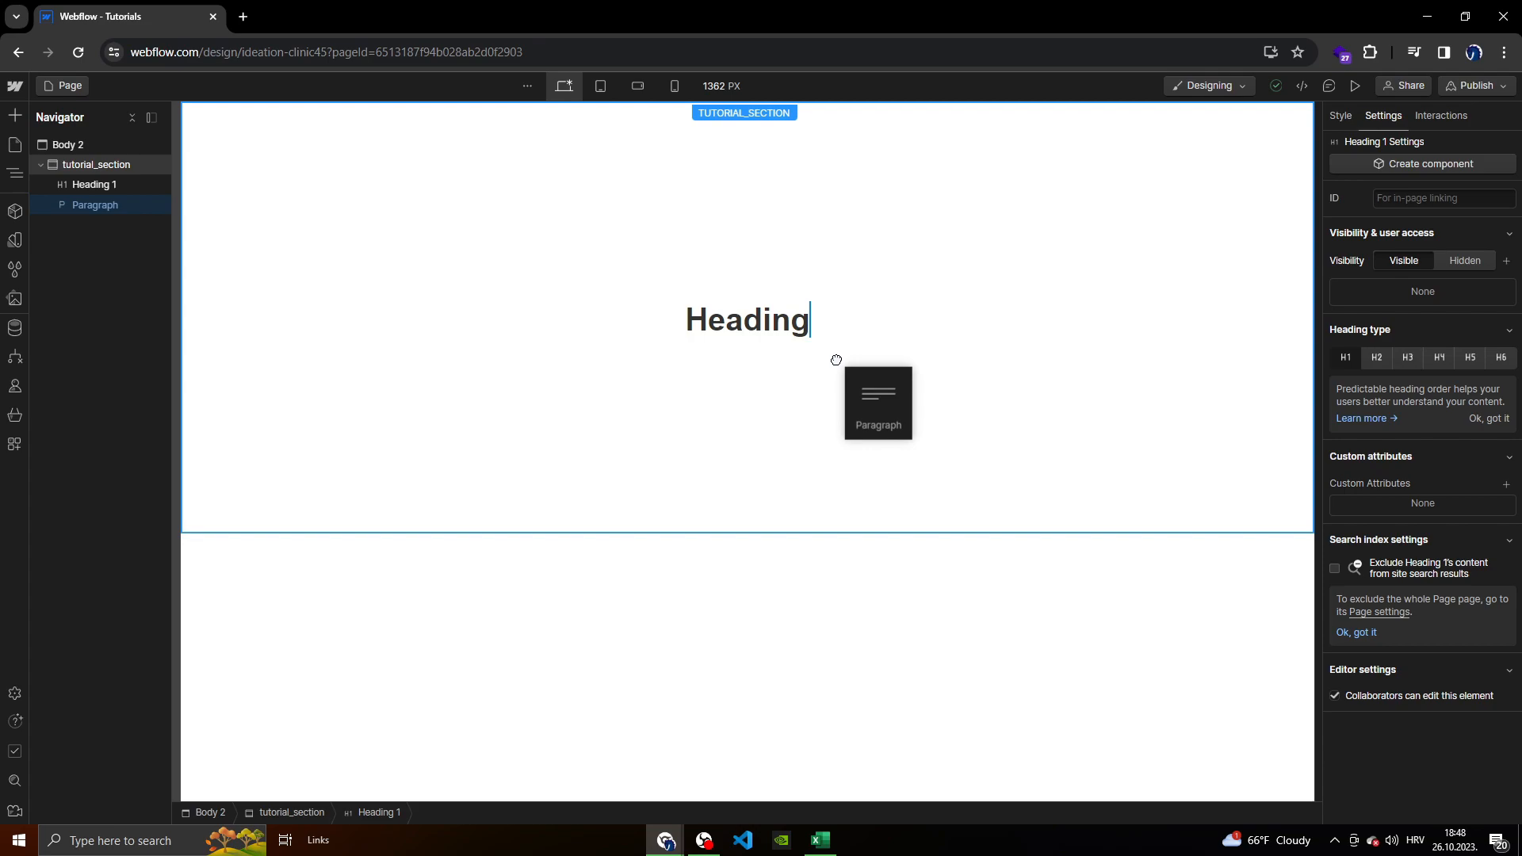
pyautogui.moveTo(836, 360); pyautogui.dragTo(836, 360)
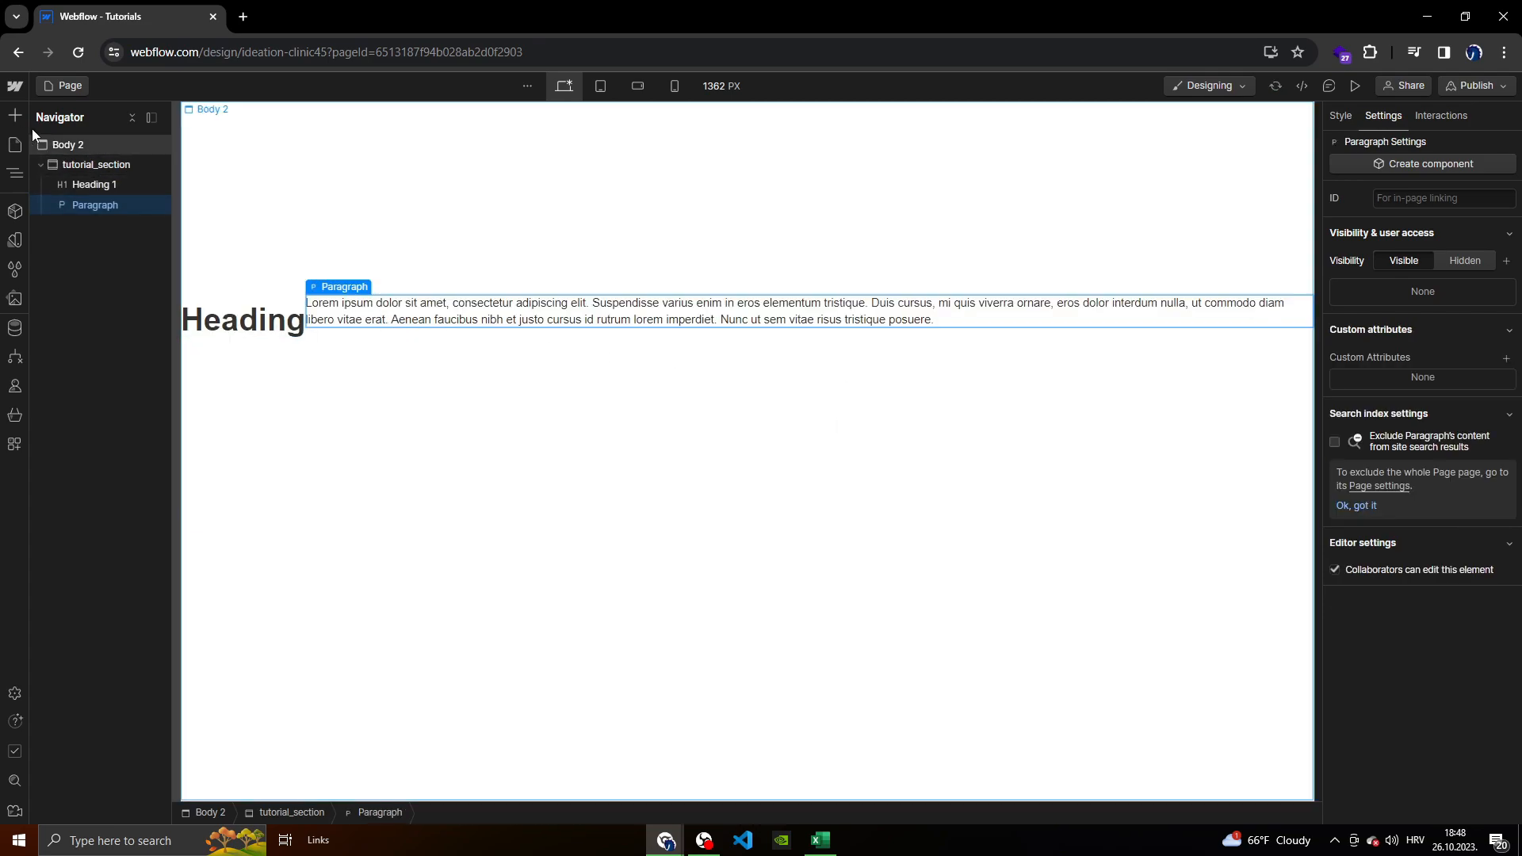
pyautogui.click(11, 119)
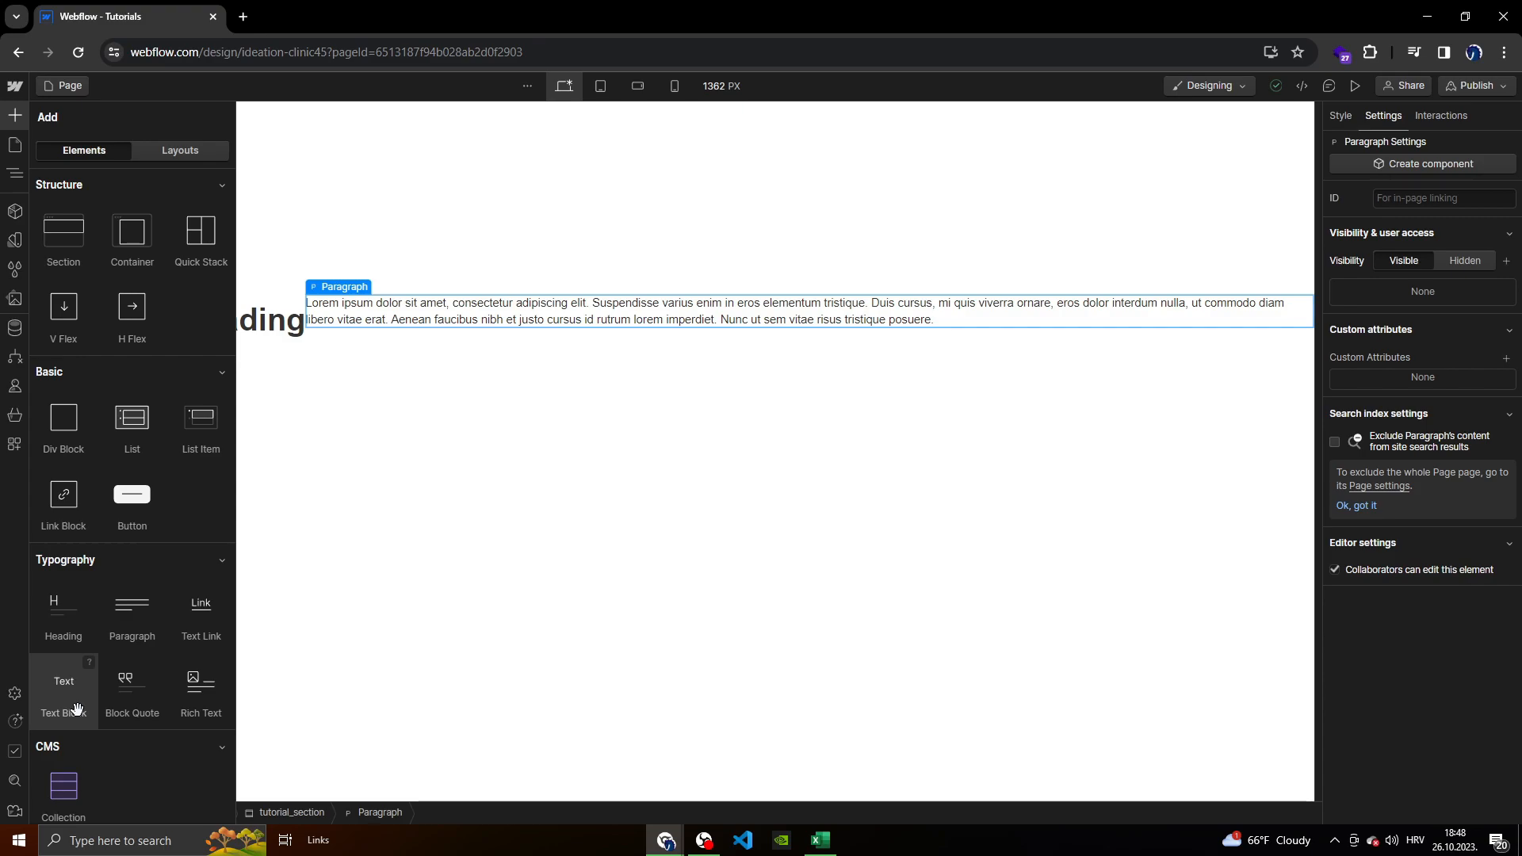
pyautogui.moveTo(77, 707); pyautogui.dragTo(313, 292)
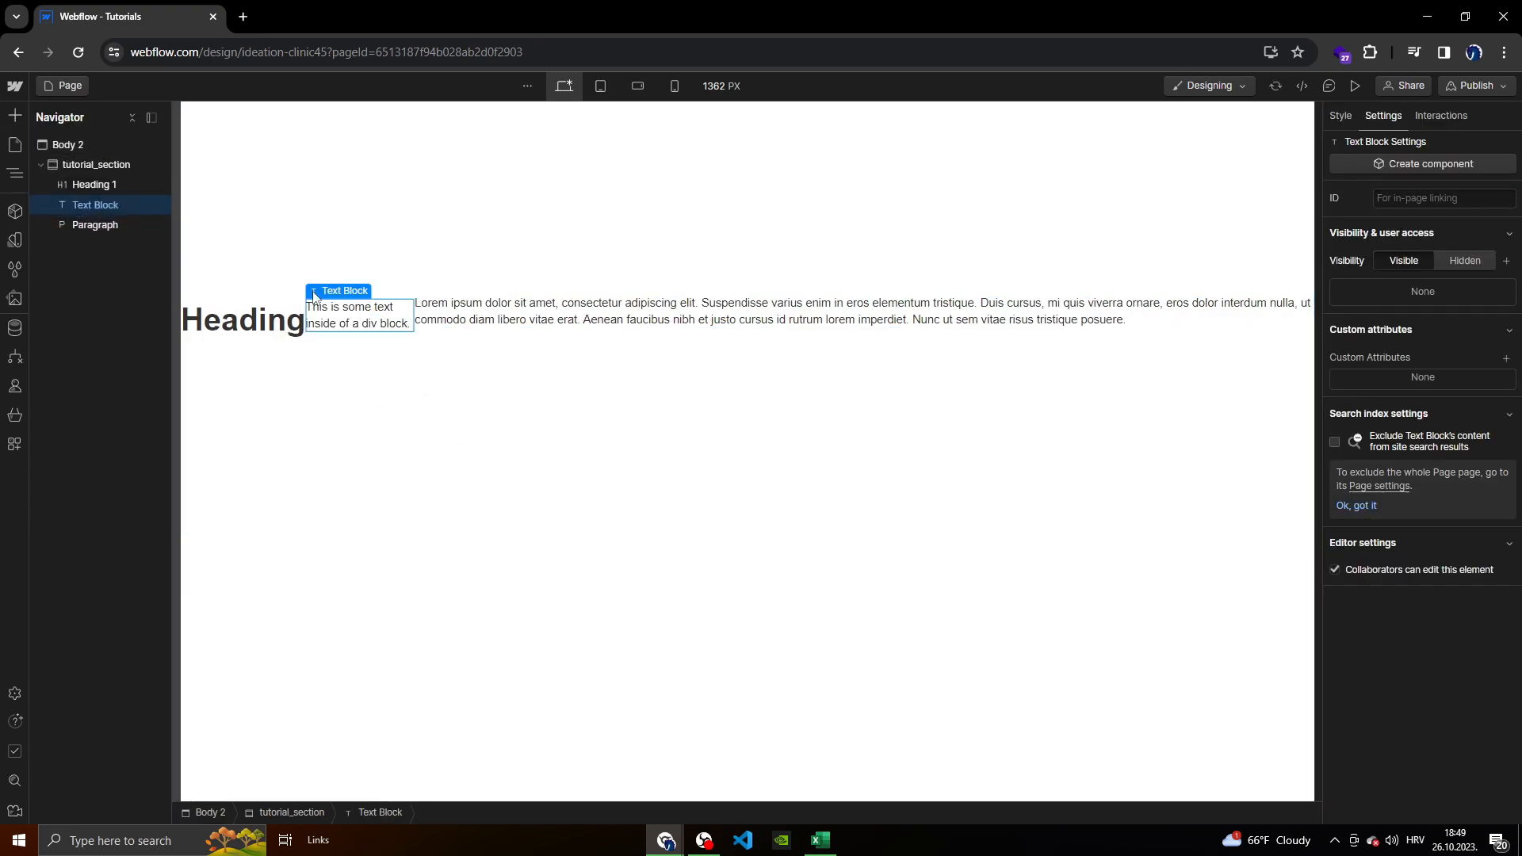
# Set tutorial_section's layout direction to vertical and align its children to the start.
pyautogui.click(111, 163)
pyautogui.click(1340, 116)
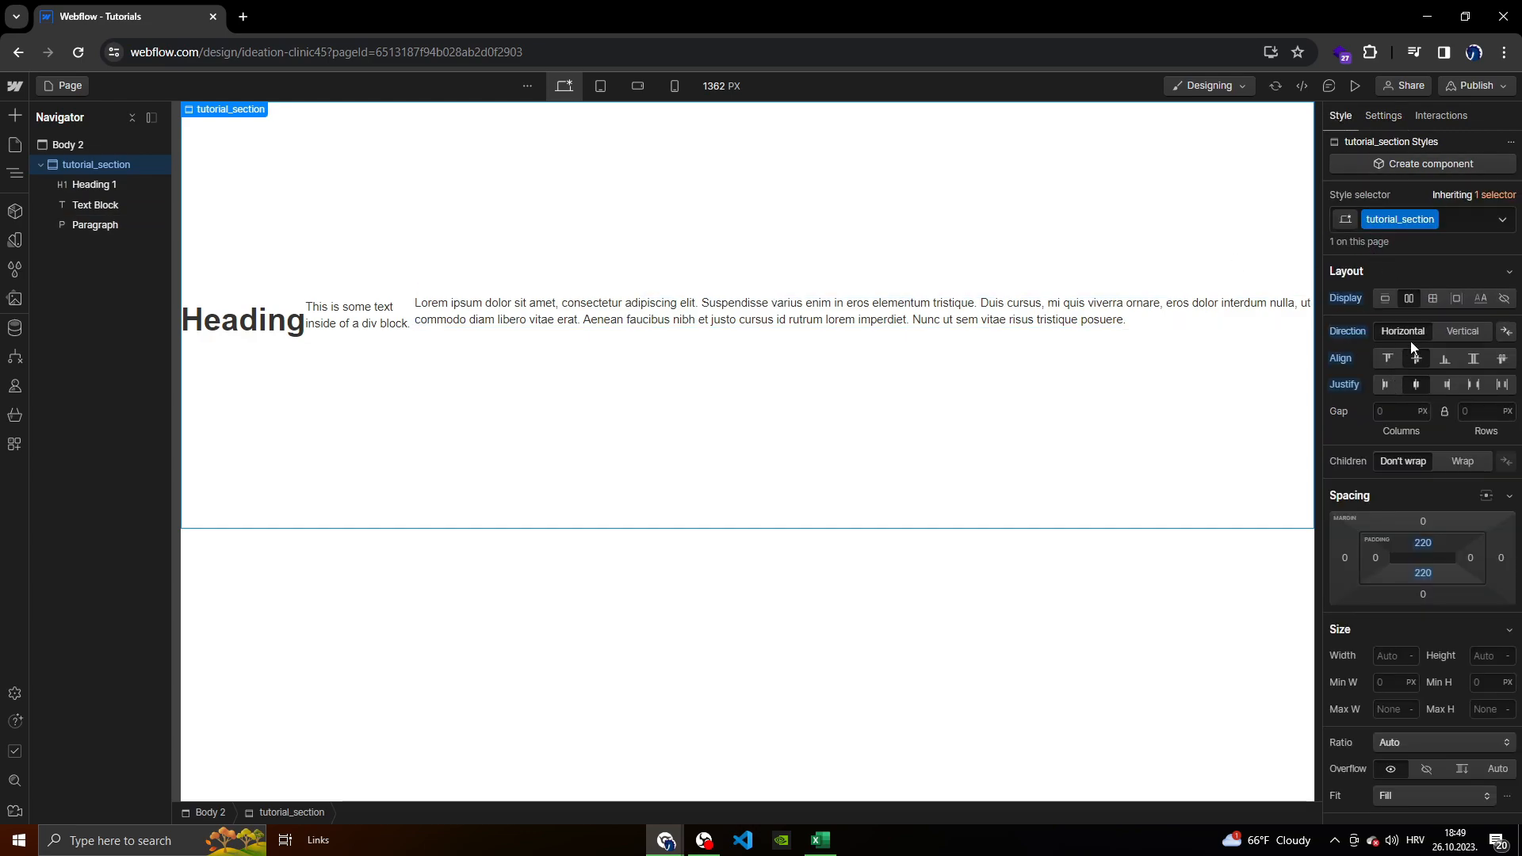
pyautogui.click(1463, 330)
pyautogui.click(1387, 358)
# Move the text block above the heading within tutorial_section.
pyautogui.scroll(-6, 1405, 567)
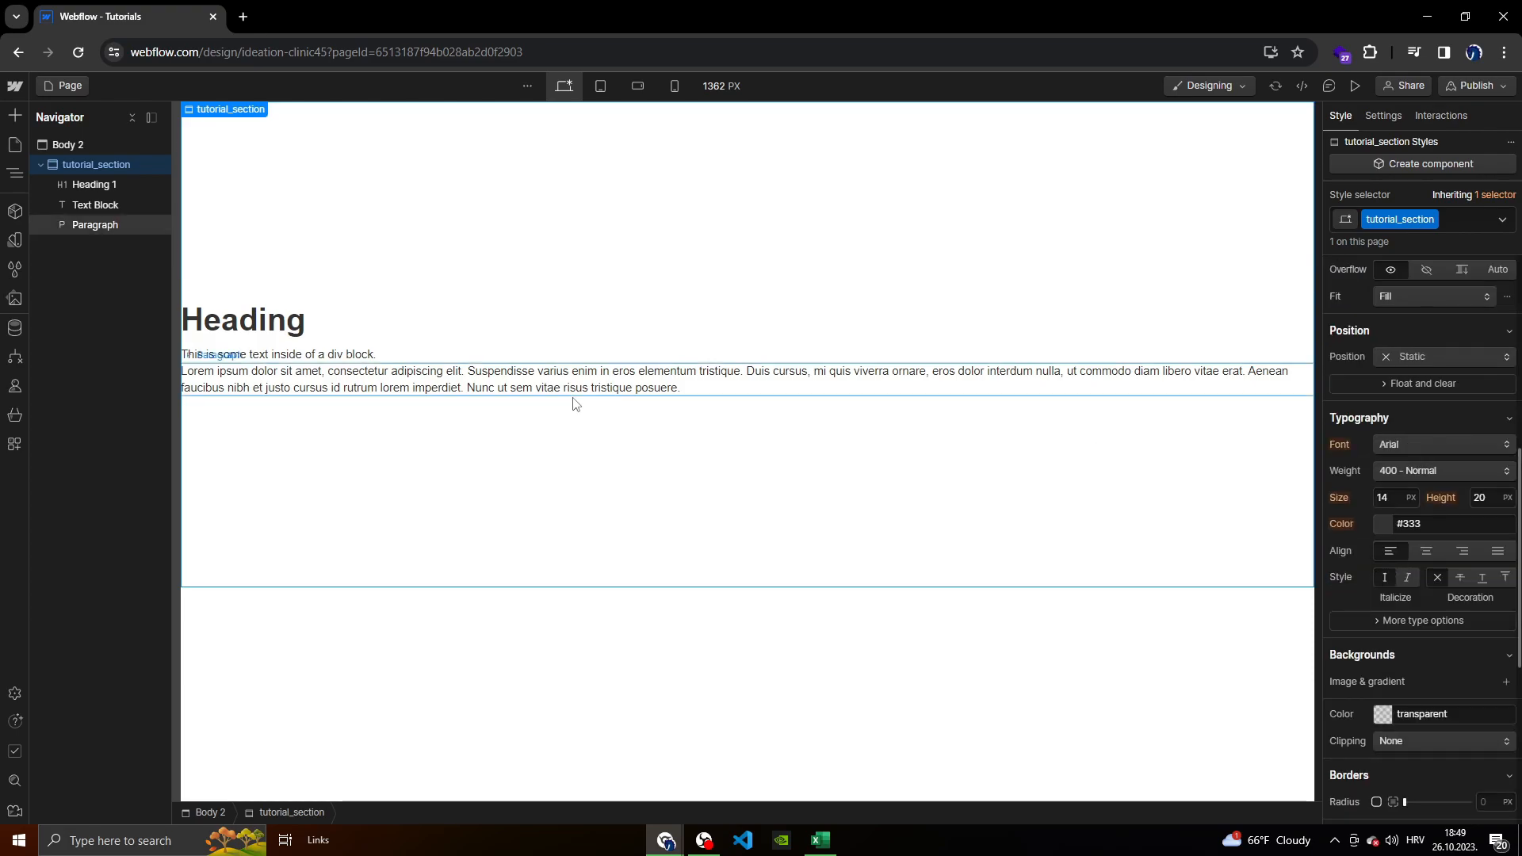
pyautogui.click(95, 204)
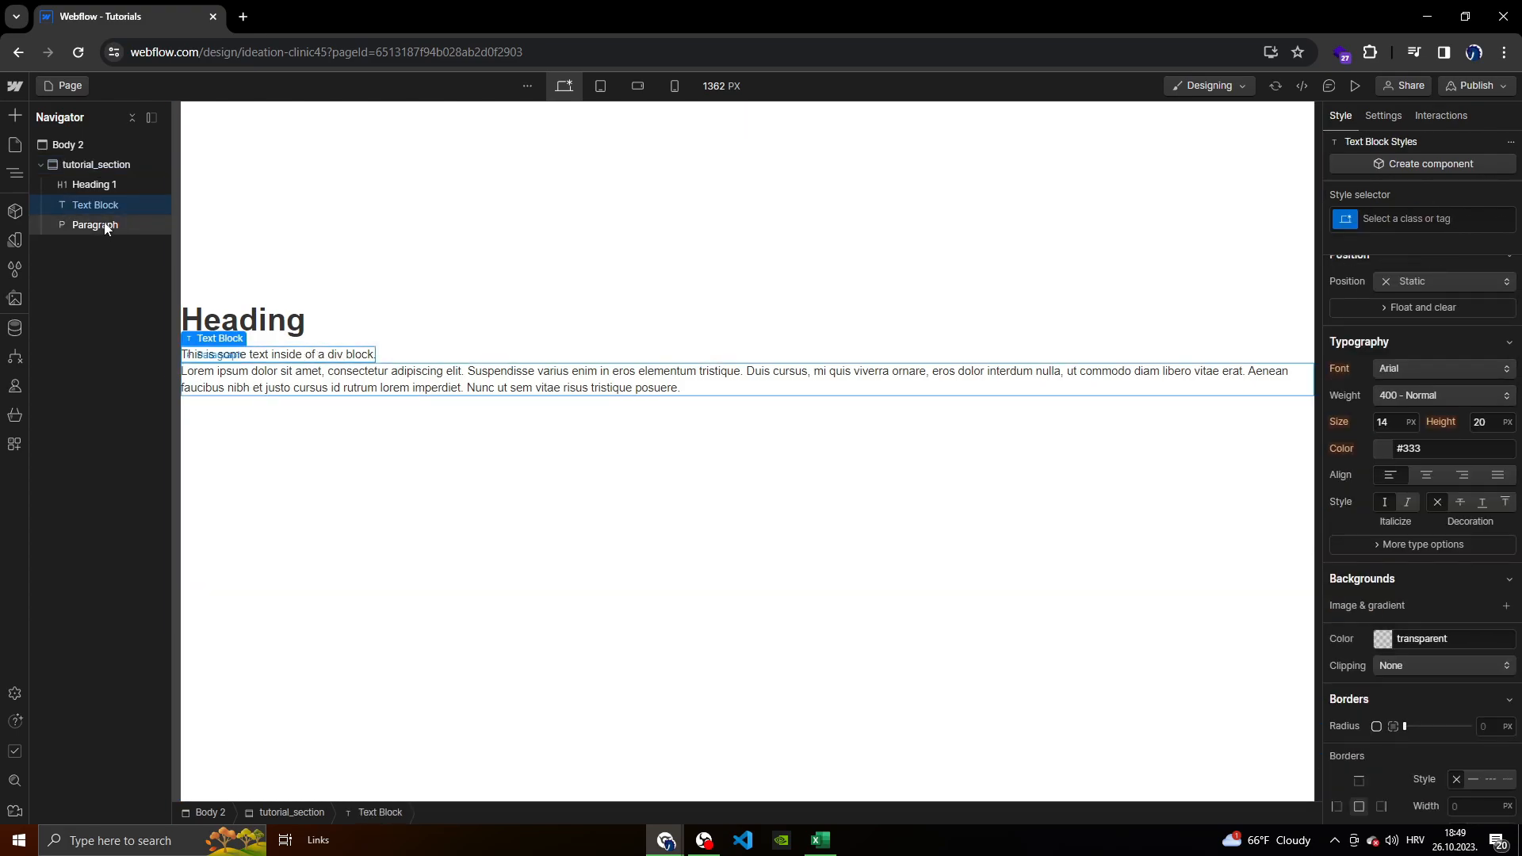
pyautogui.moveTo(106, 203); pyautogui.dragTo(125, 183)
pyautogui.click(1390, 214)
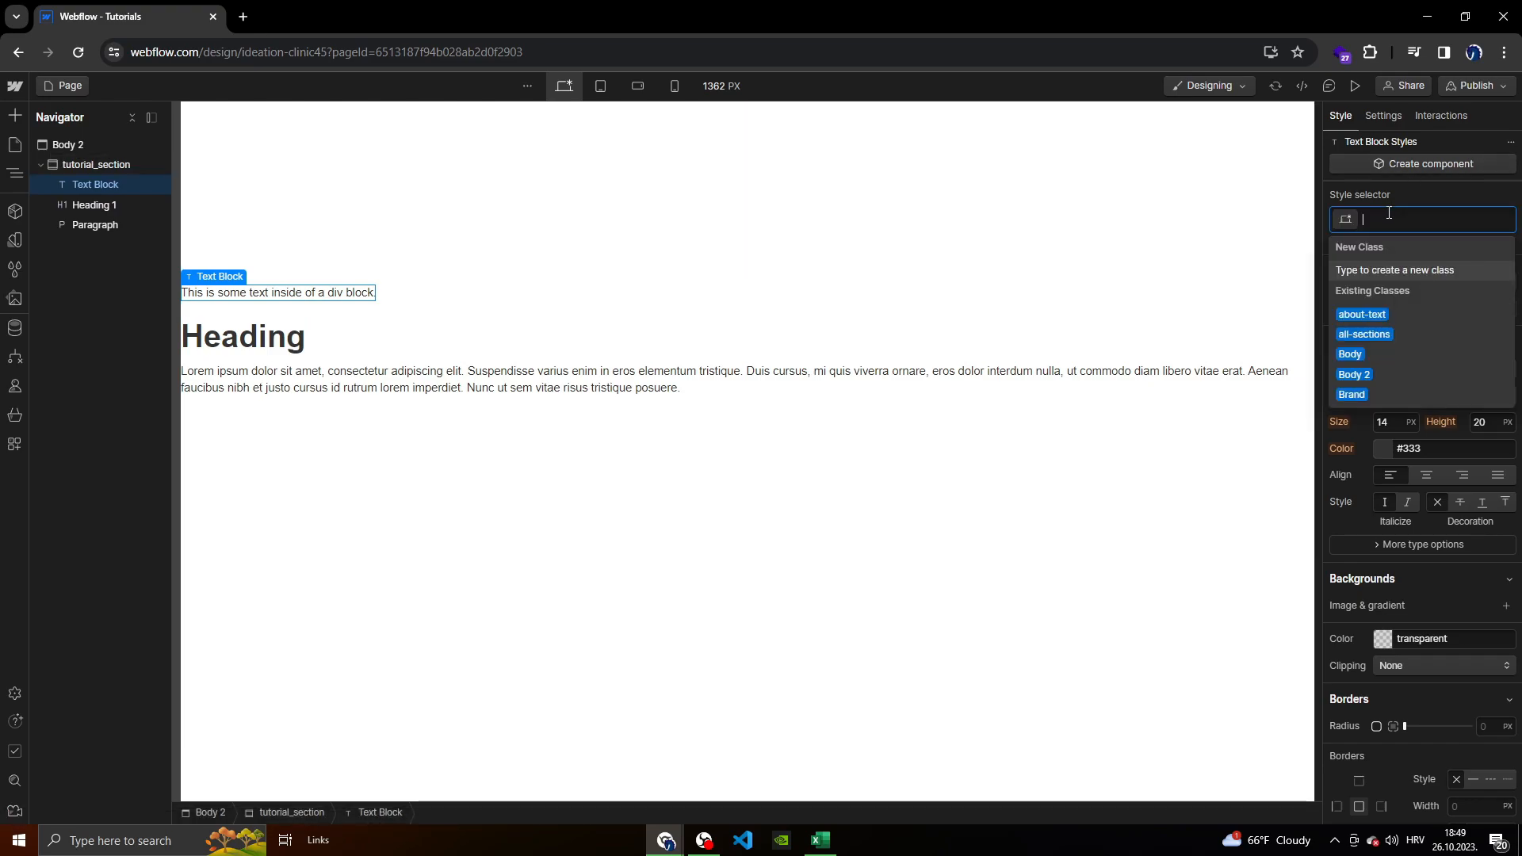
pyautogui.write('heading label')
pyautogui.click(768, 516)
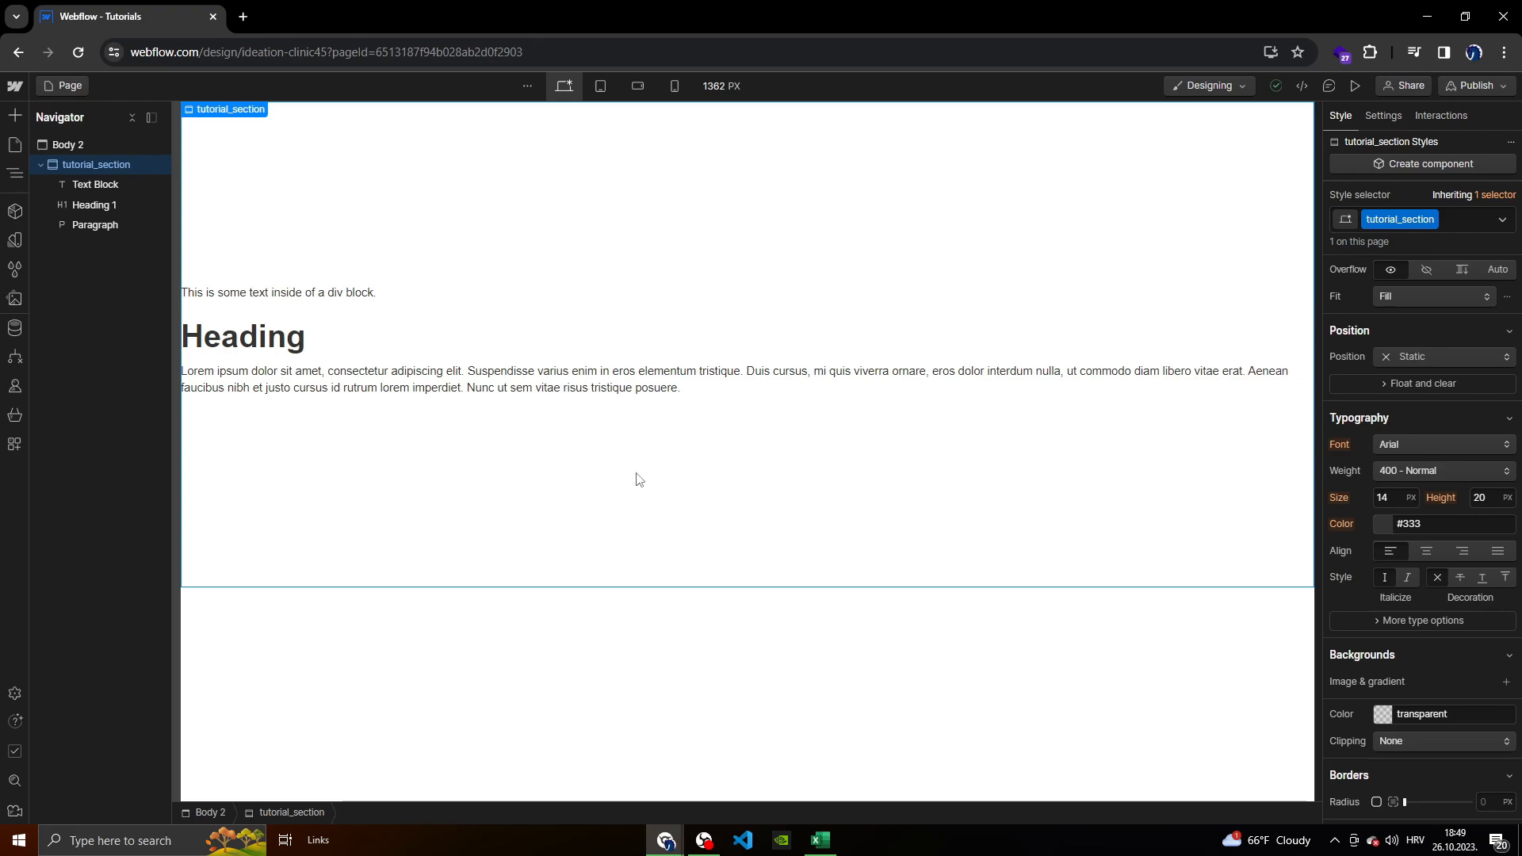
# Replace the placeholder text of the text block above the heading with "ABOUT US".
pyautogui.click(285, 337)
pyautogui.click(306, 293)
pyautogui.doubleClick(306, 292)
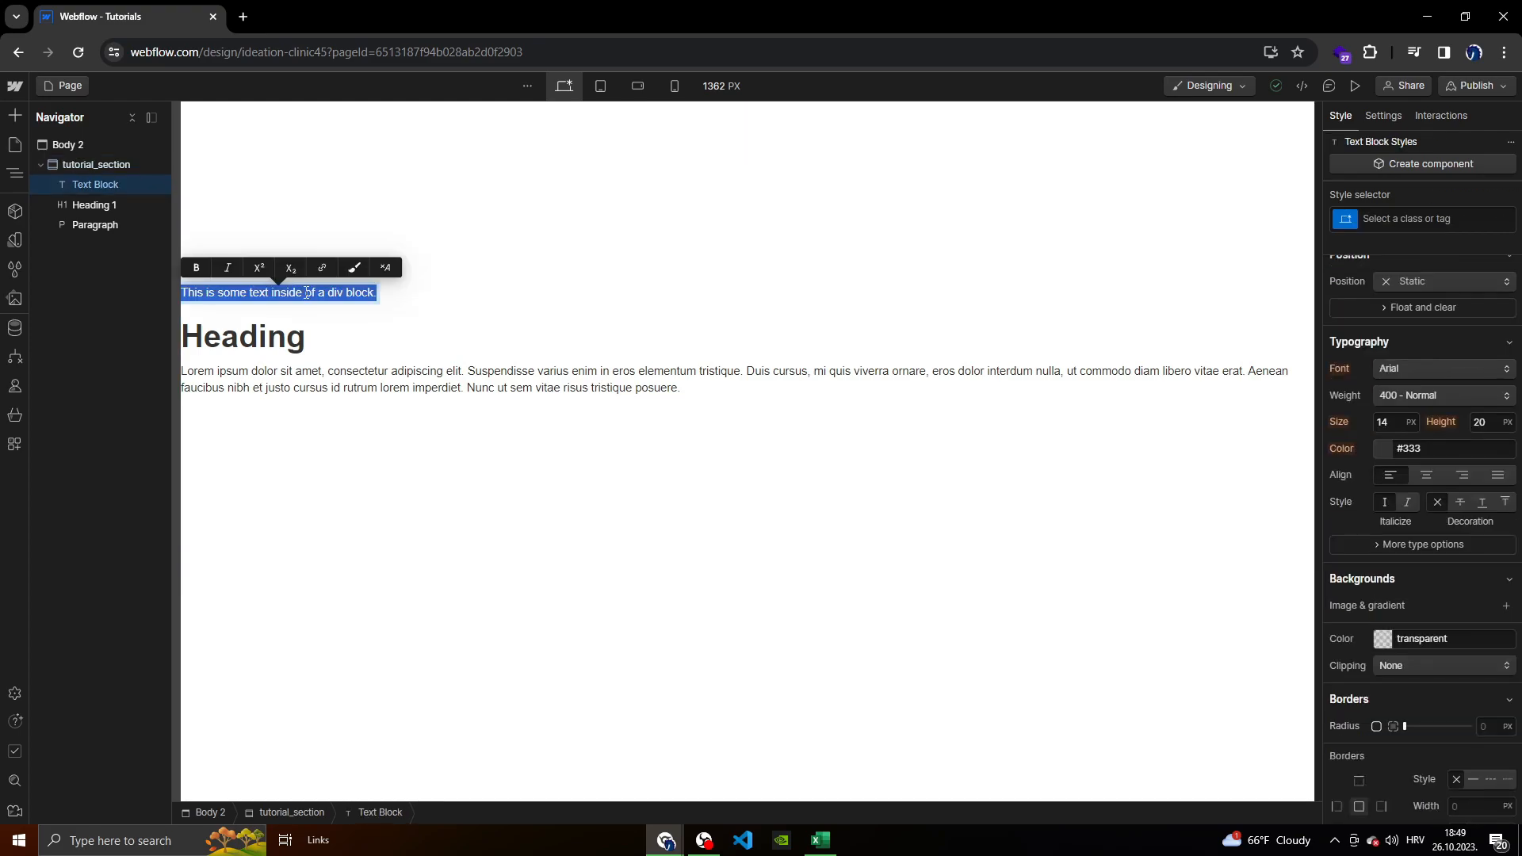
pyautogui.write('AB')
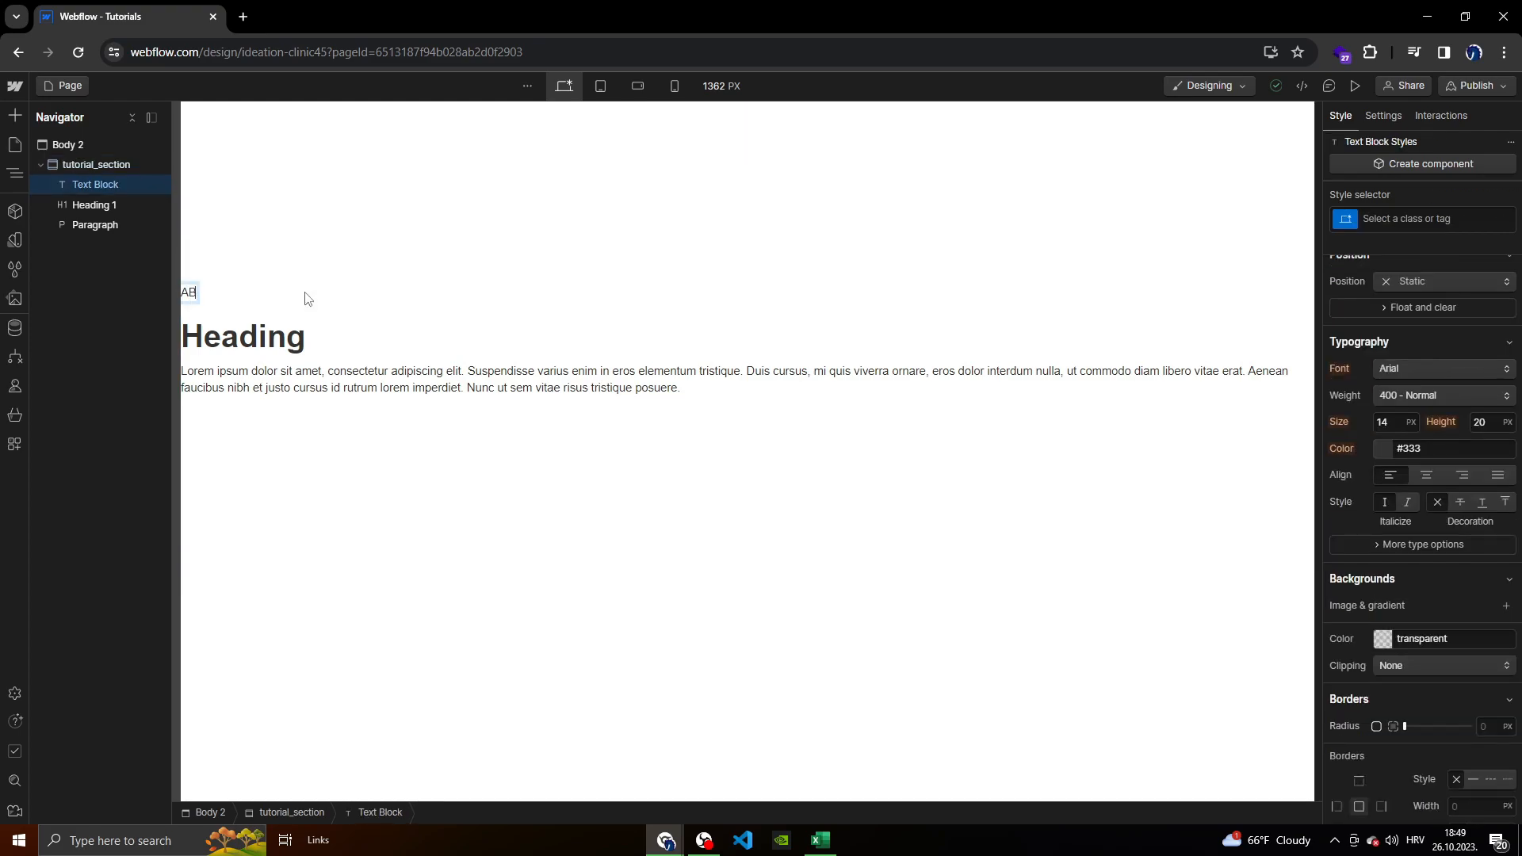
pyautogui.write('OUT US')
pyautogui.click(373, 409)
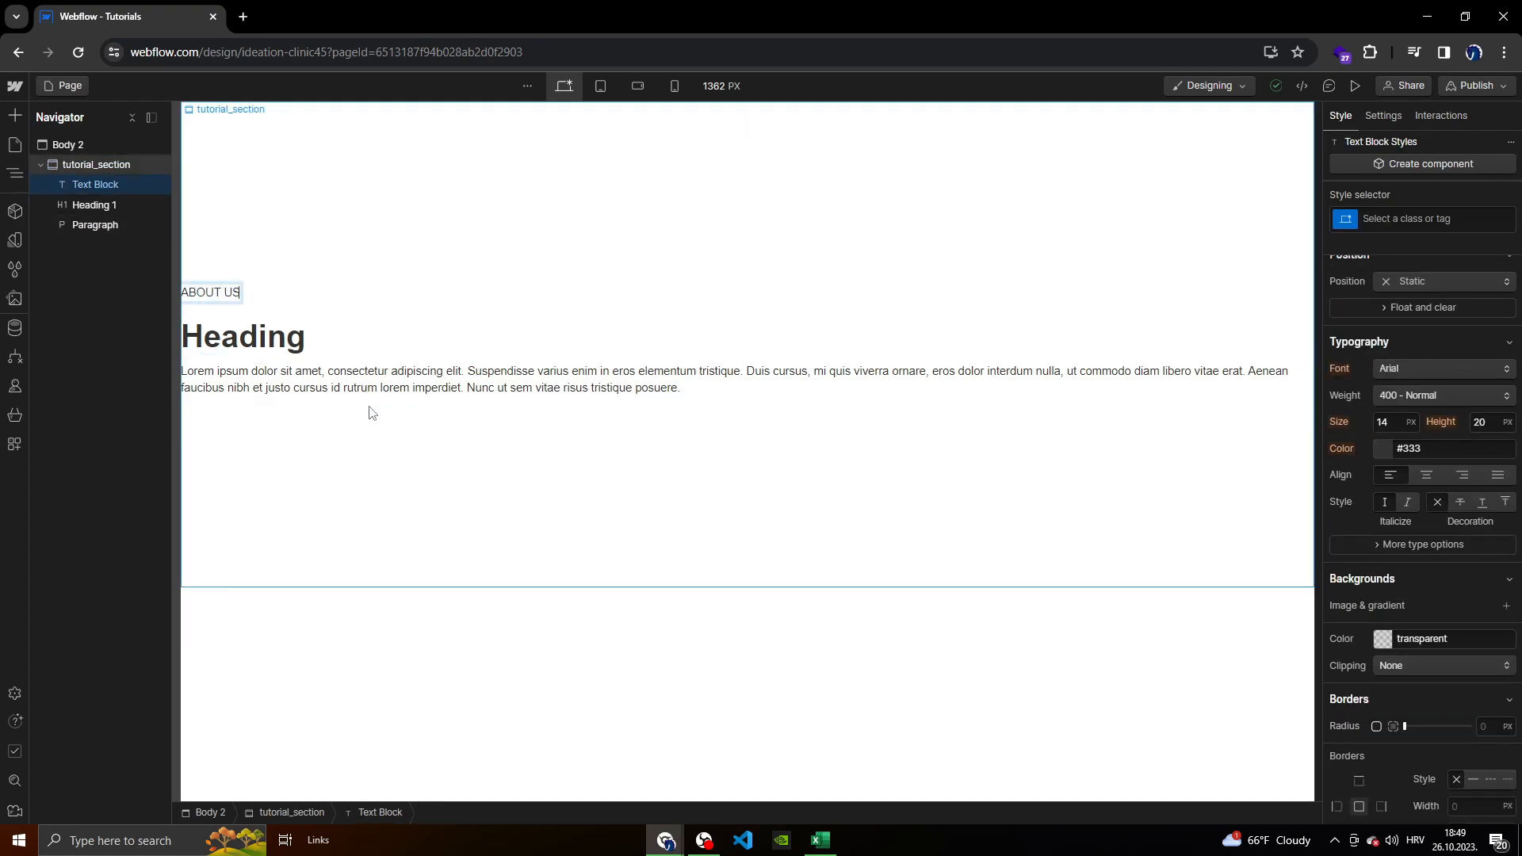
# Change the H1 heading's text to "WHAT WE DO".
pyautogui.click(271, 342)
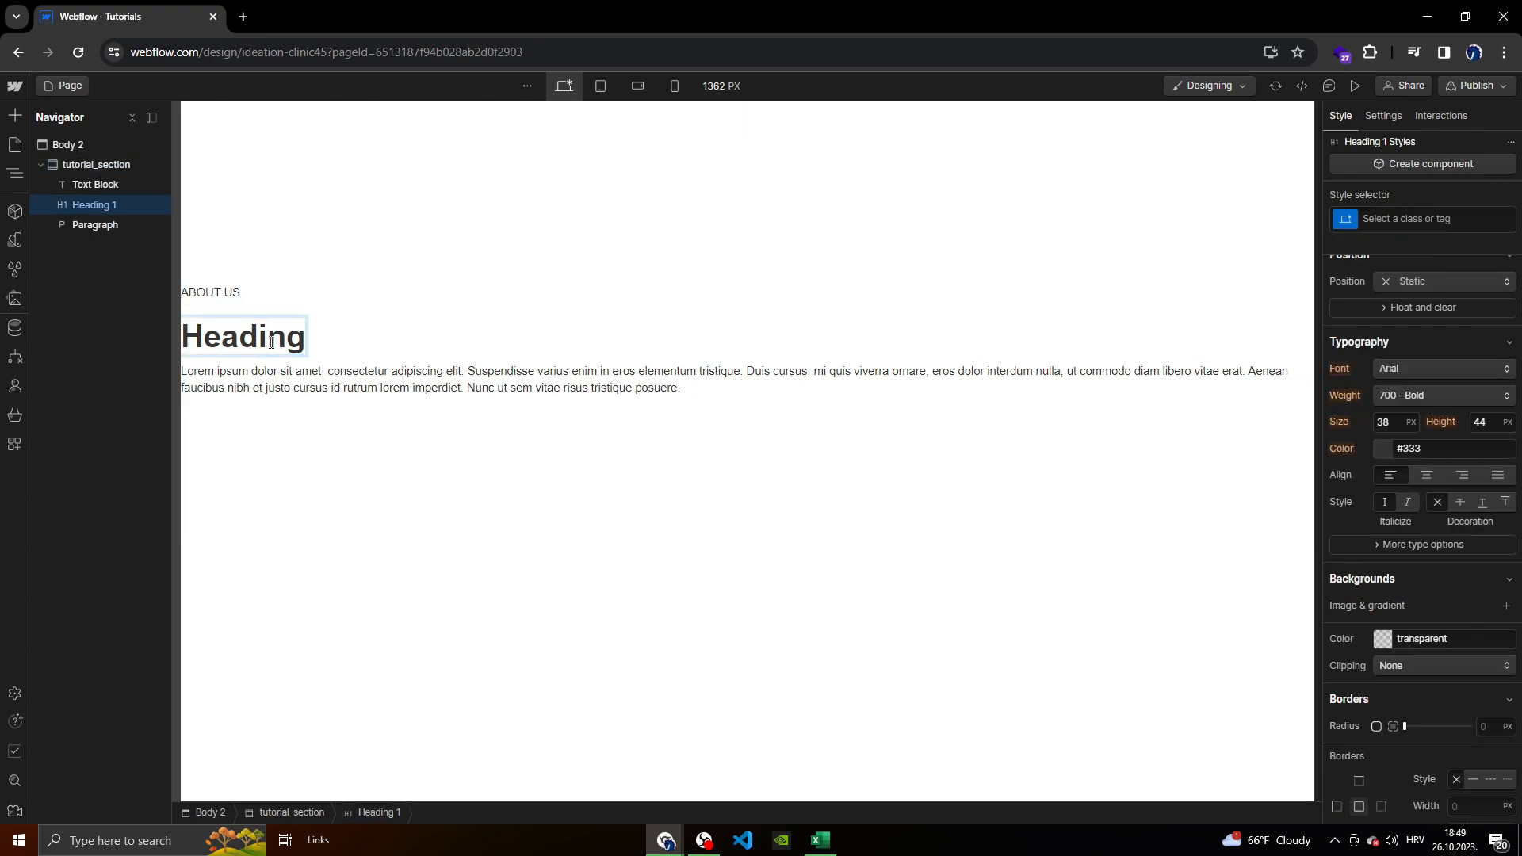
pyautogui.doubleClick(271, 342)
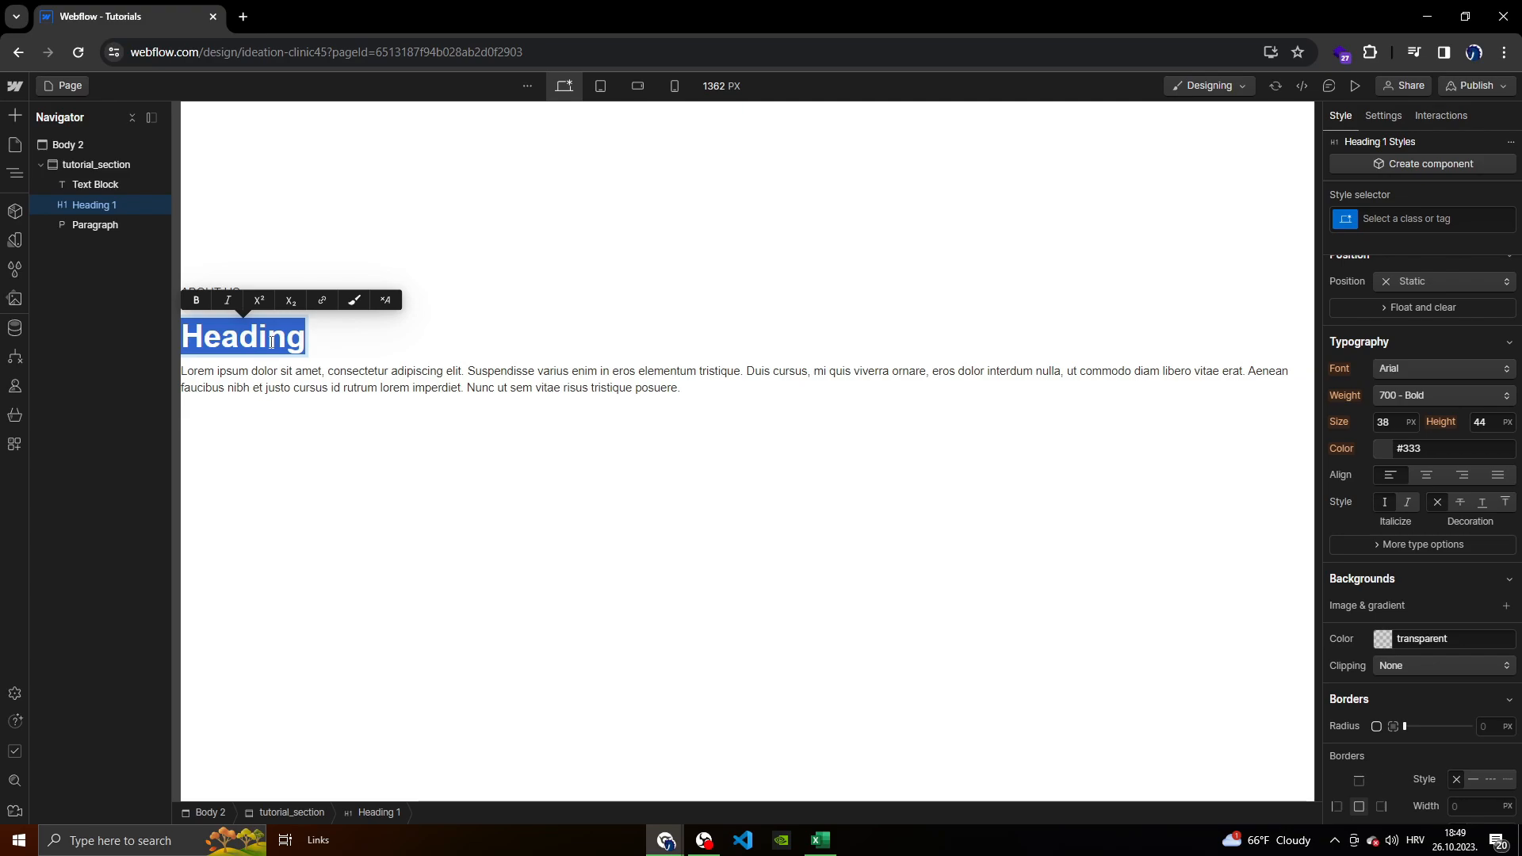
pyautogui.write('WHAT WE DO')
pyautogui.click(342, 409)
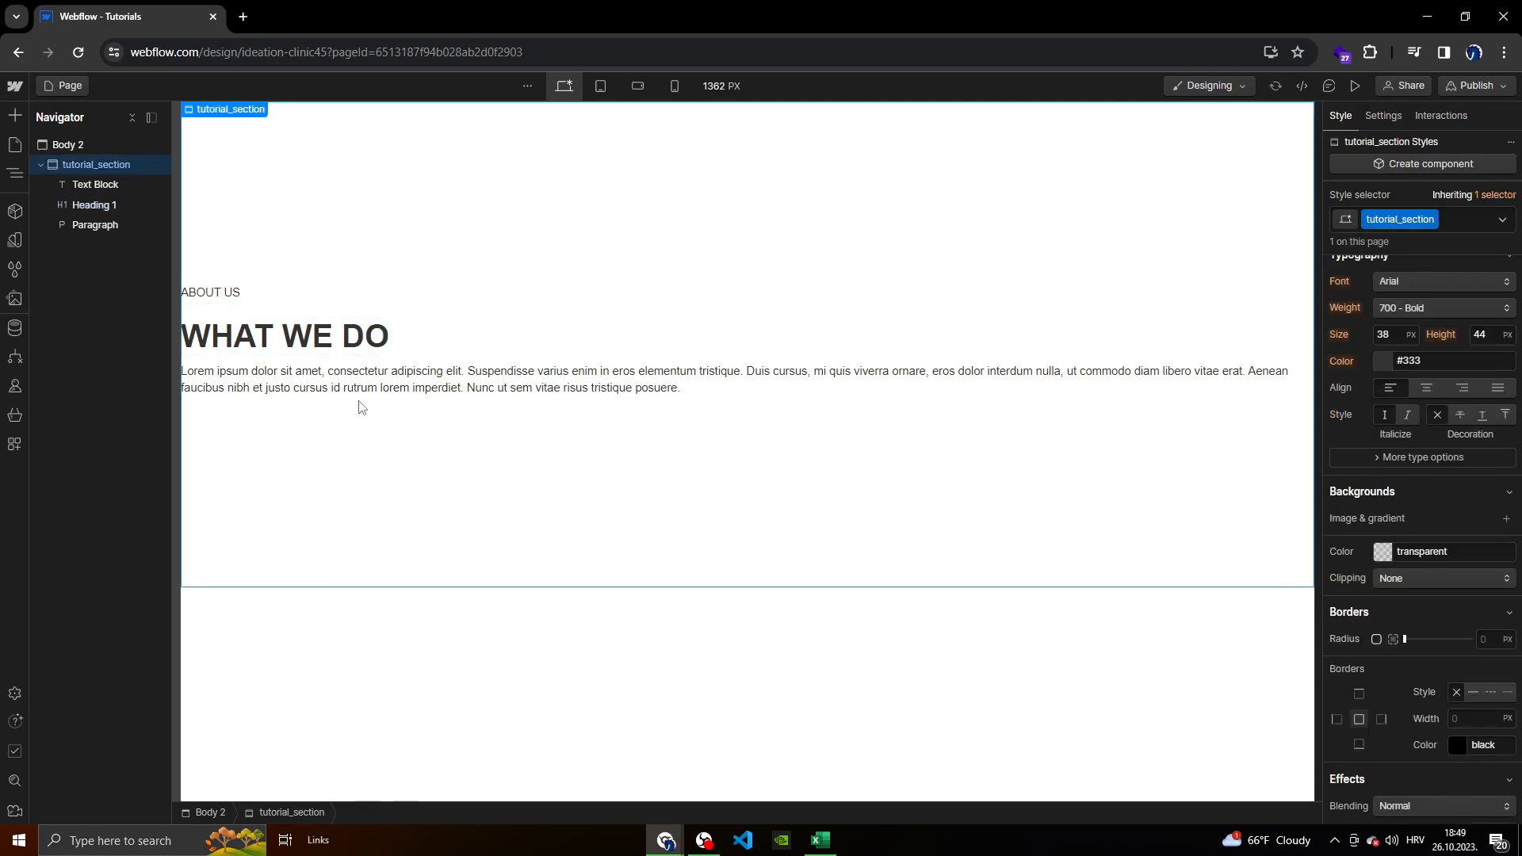
# Lengthen the paragraph by copying its full lorem ipsum text and appending it twice at the end.
pyautogui.doubleClick(692, 388)
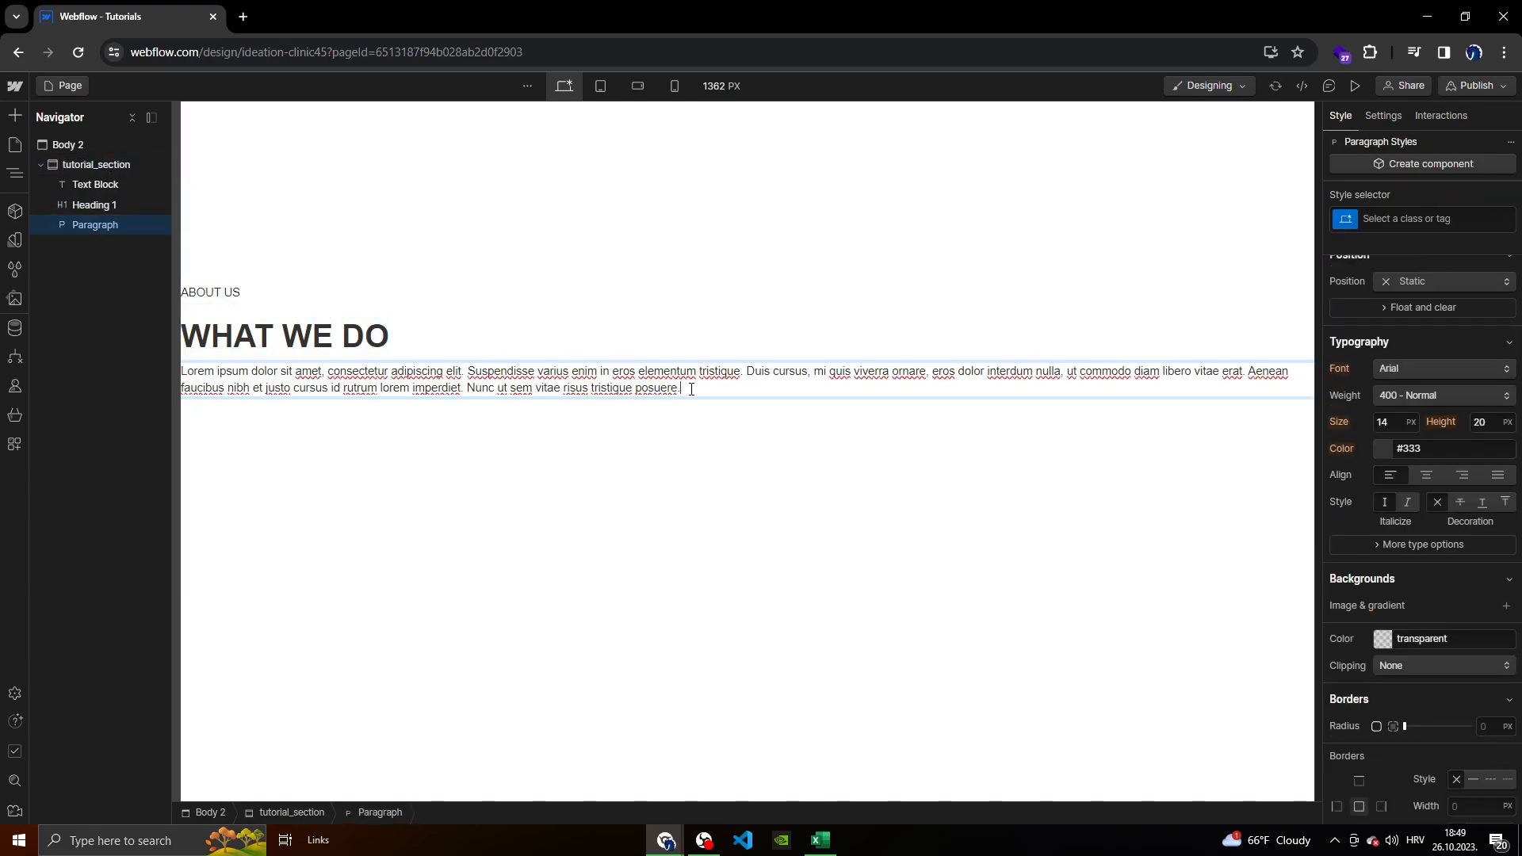
pyautogui.moveTo(691, 388); pyautogui.dragTo(144, 369)
pyautogui.hotkey('ctrl', 'c')
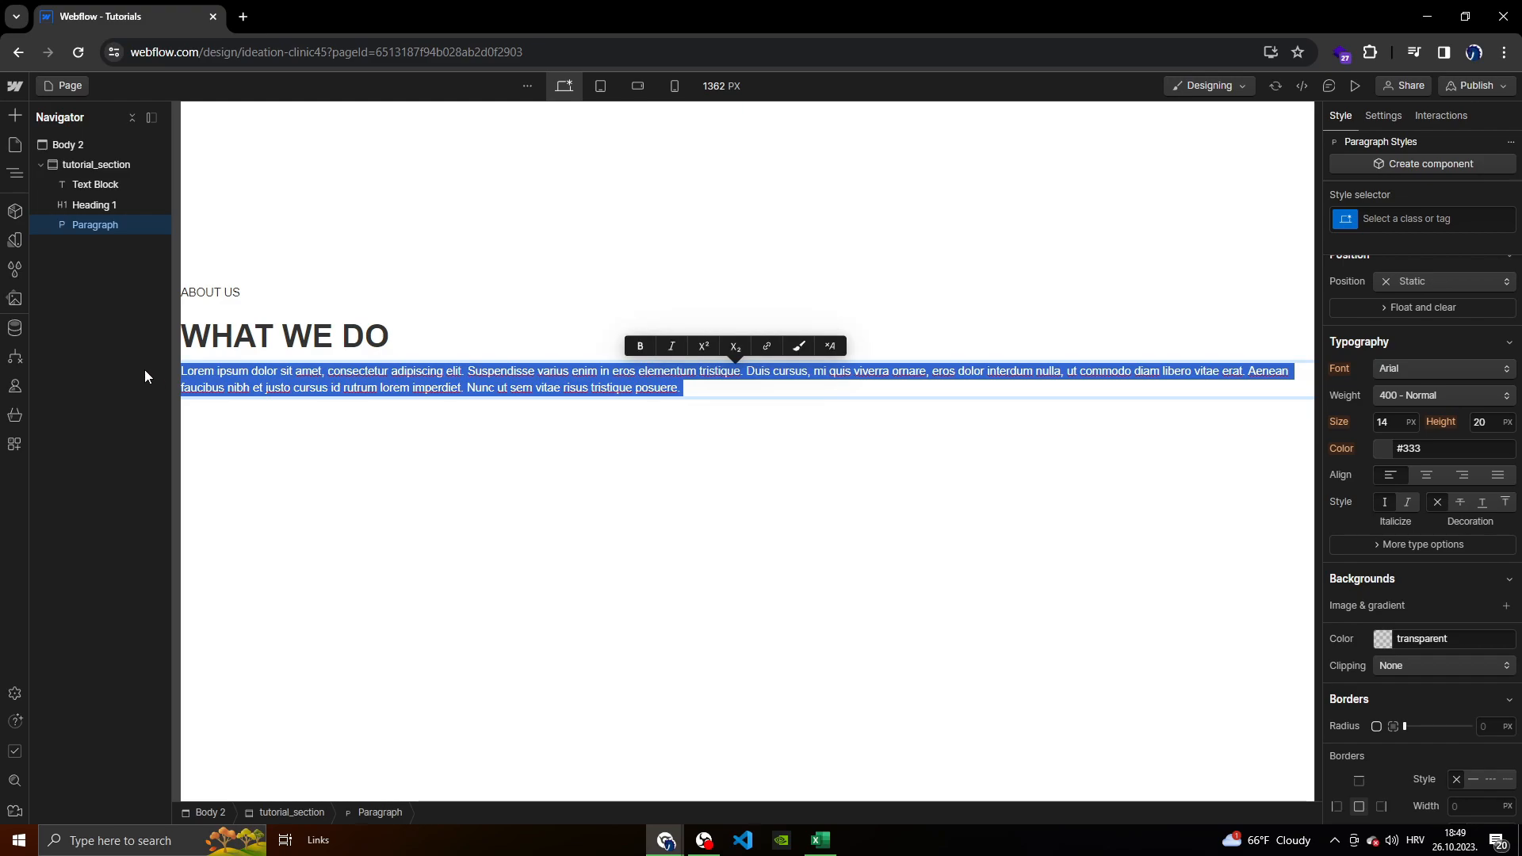
pyautogui.click(699, 393)
pyautogui.hotkey('ctrl', 'v')
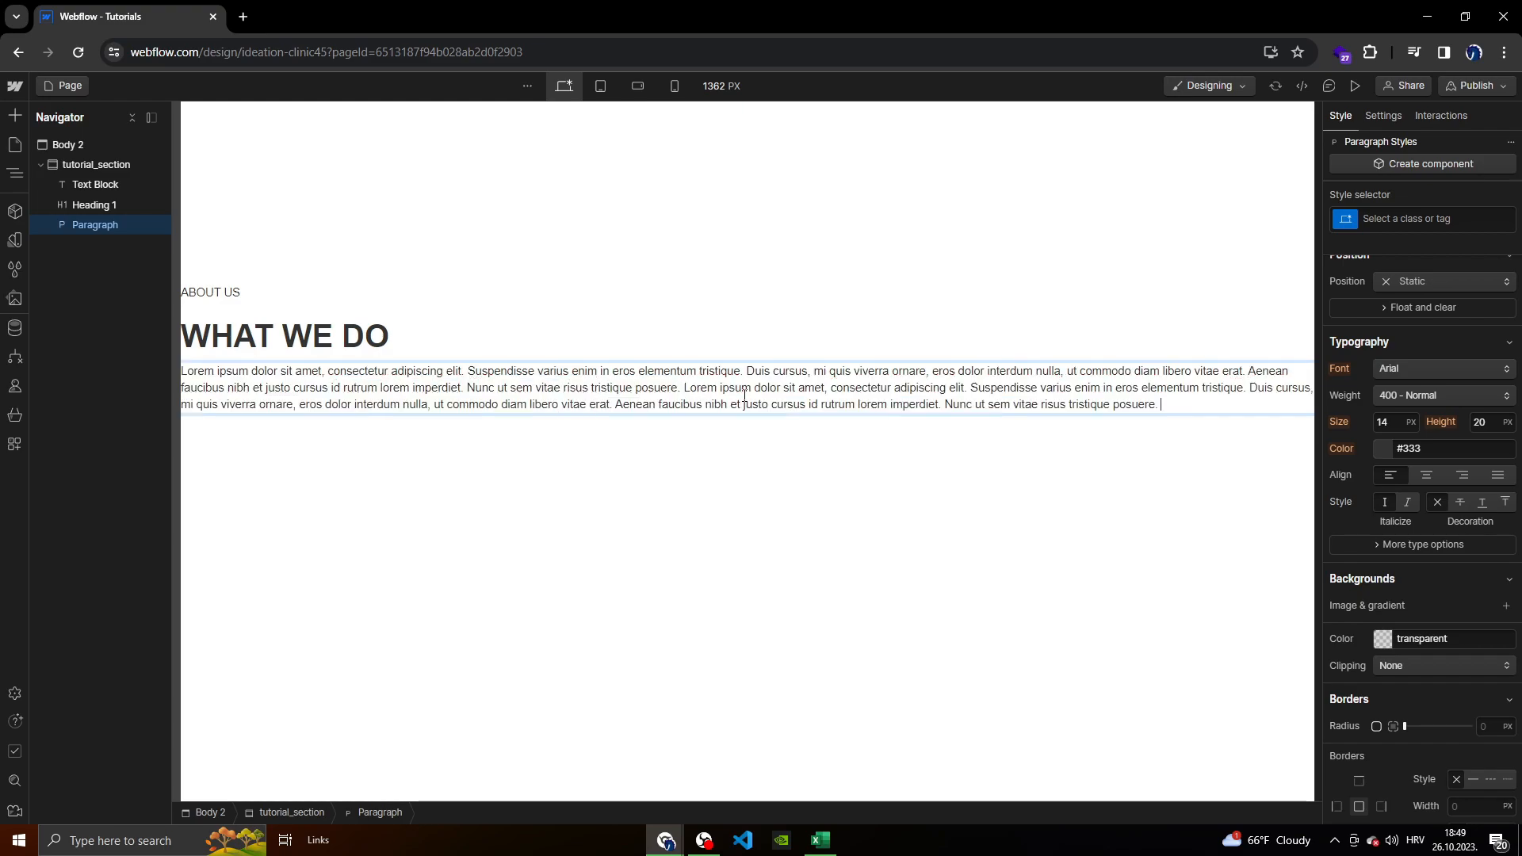
pyautogui.hotkey('ctrl', 'v')
pyautogui.click(639, 483)
pyautogui.click(384, 437)
pyautogui.click(555, 333)
pyautogui.click(350, 311)
pyautogui.click(222, 298)
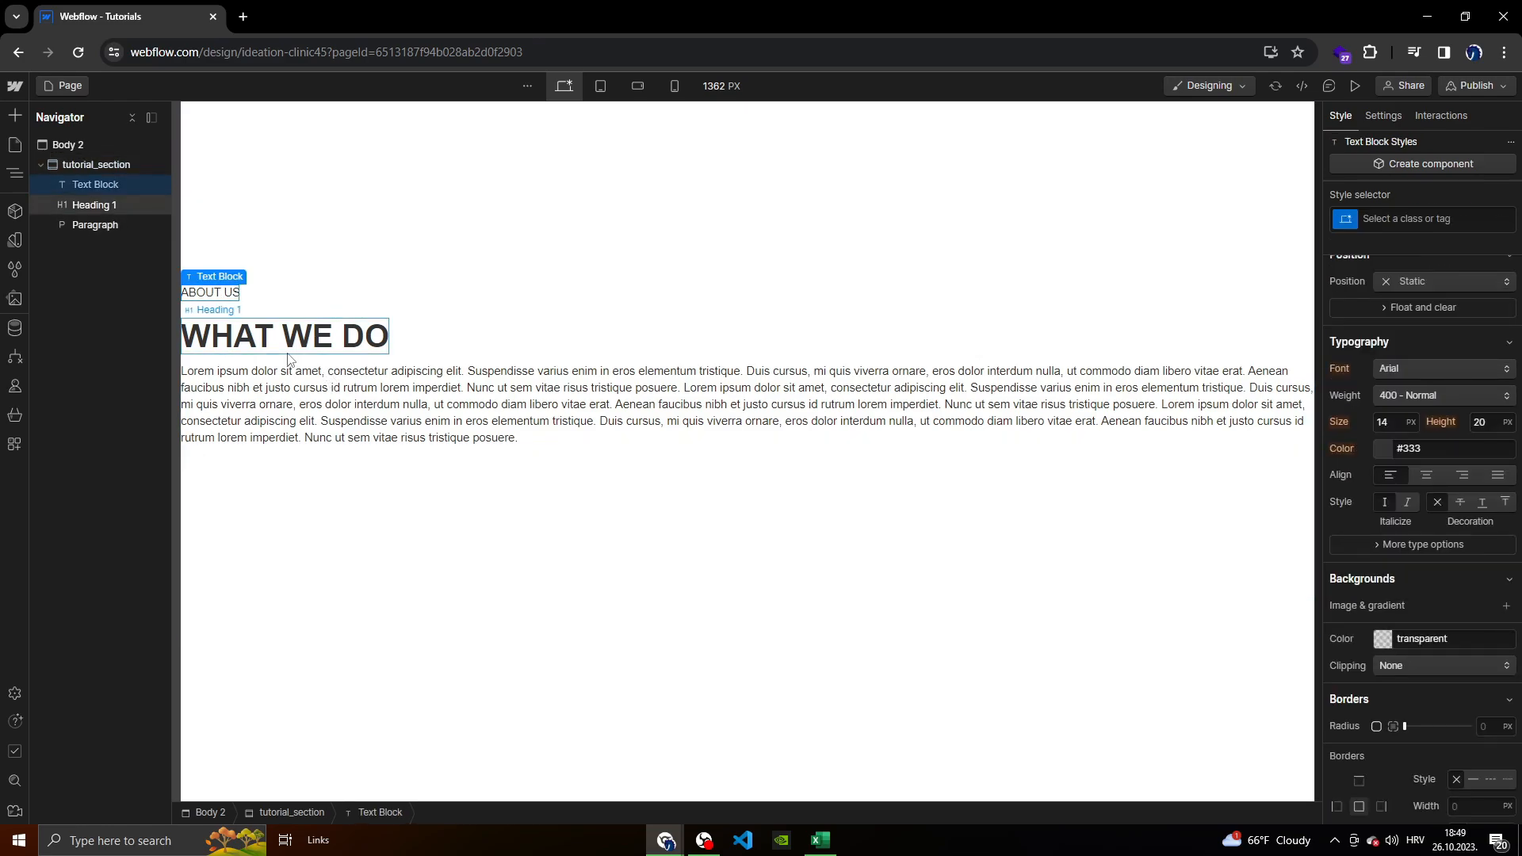
pyautogui.click(367, 498)
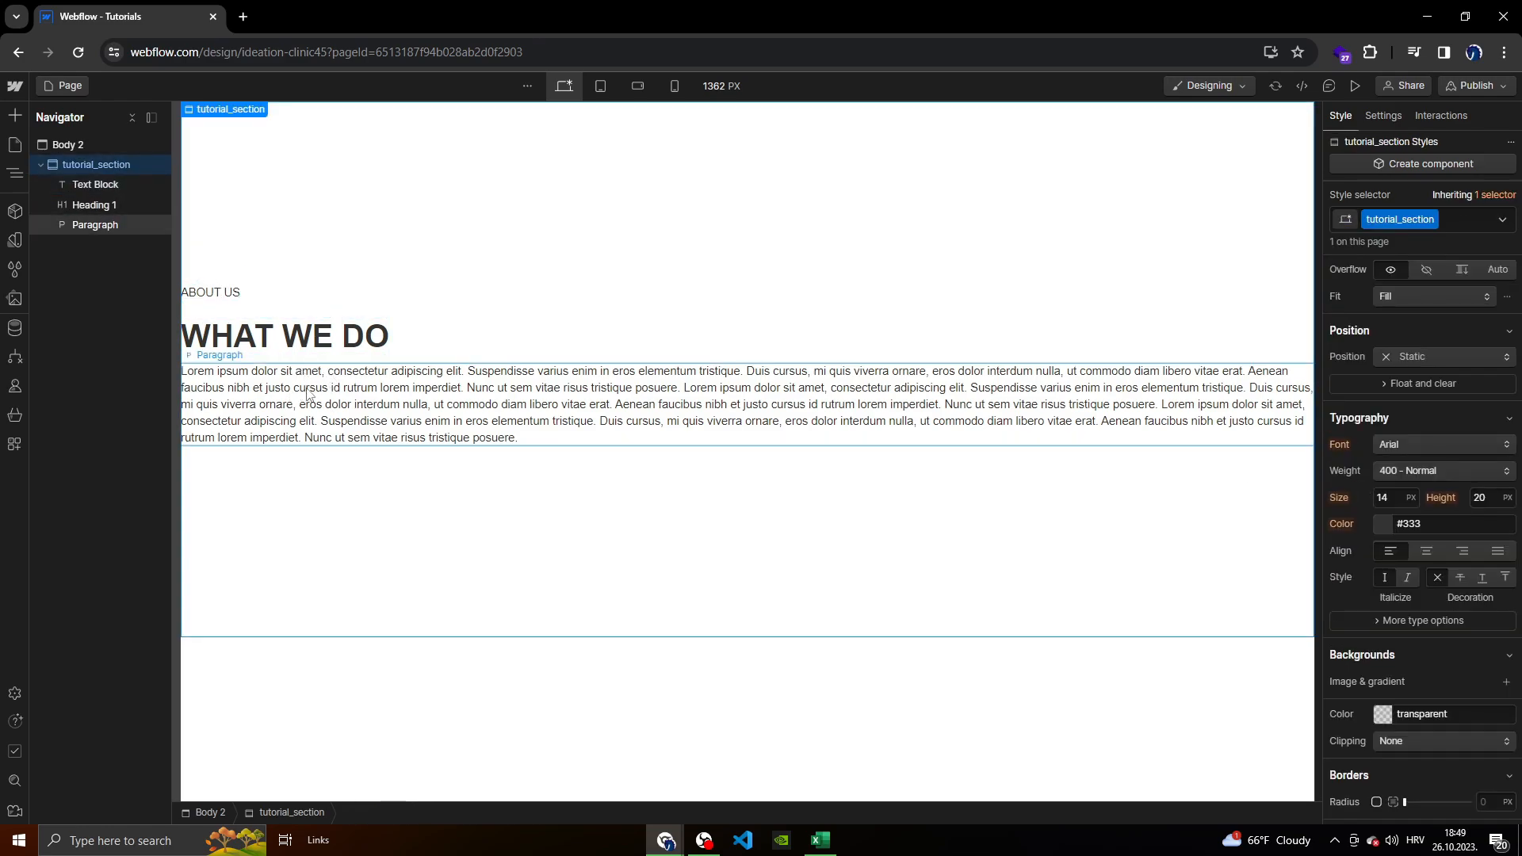
# Set the paragraph's top margin to -3 px.
pyautogui.click(329, 403)
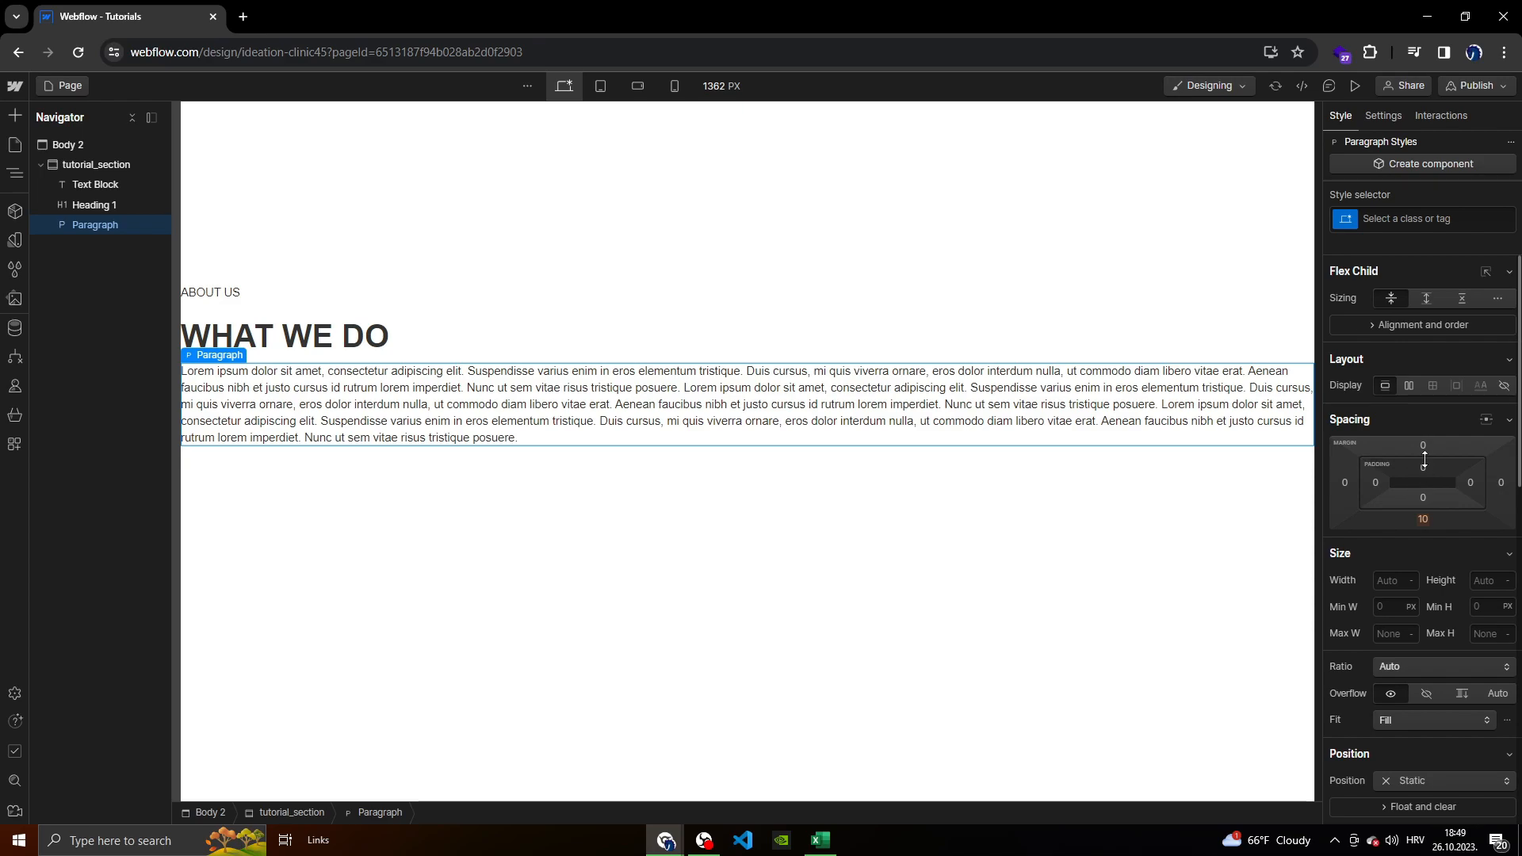
pyautogui.moveTo(1424, 458); pyautogui.dragTo(1423, 467)
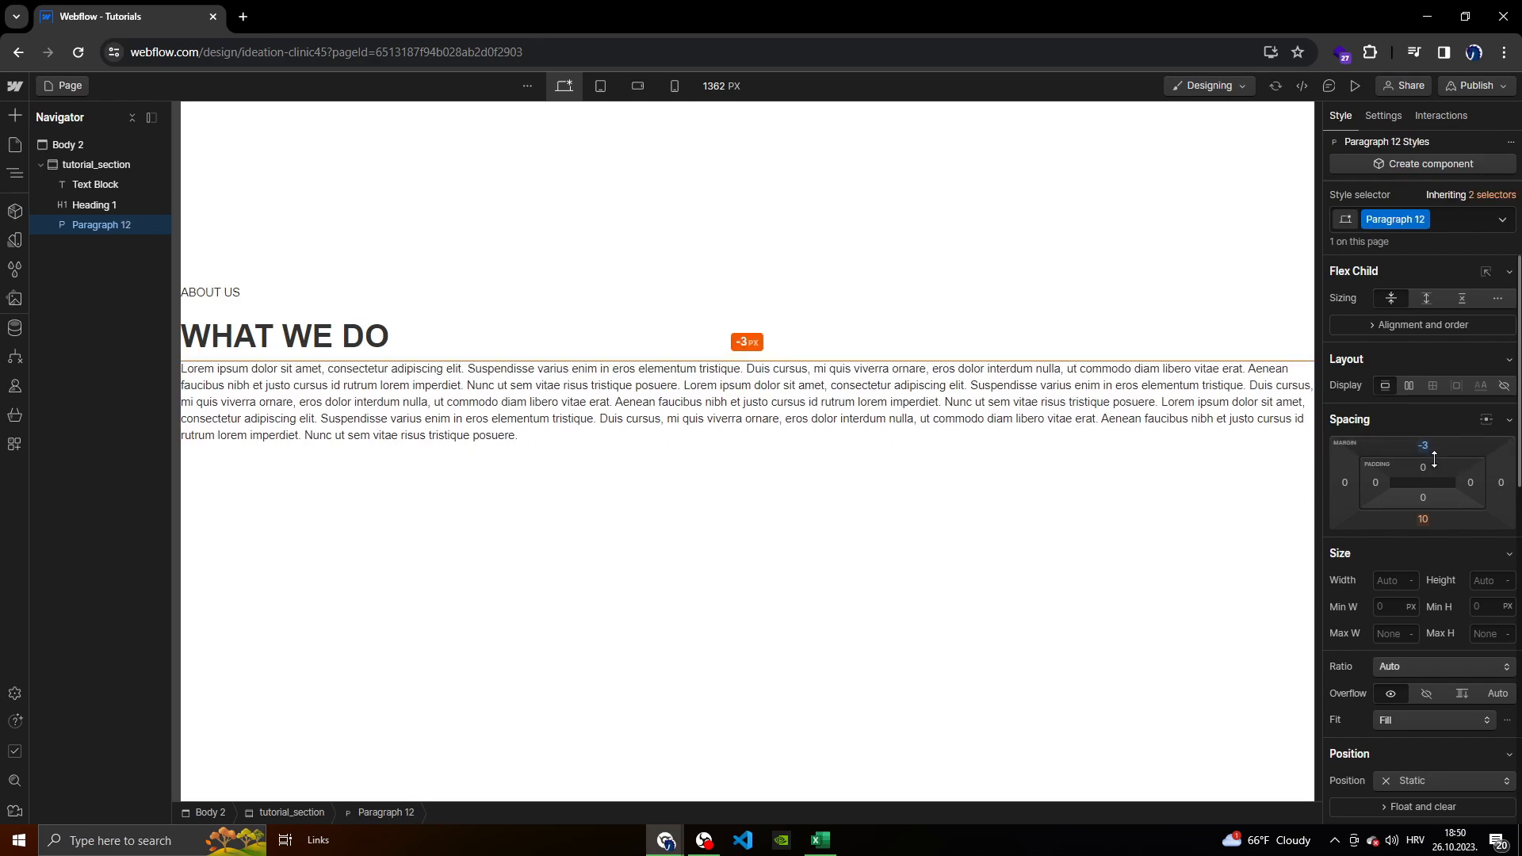
pyautogui.scroll(-6, 1372, 500)
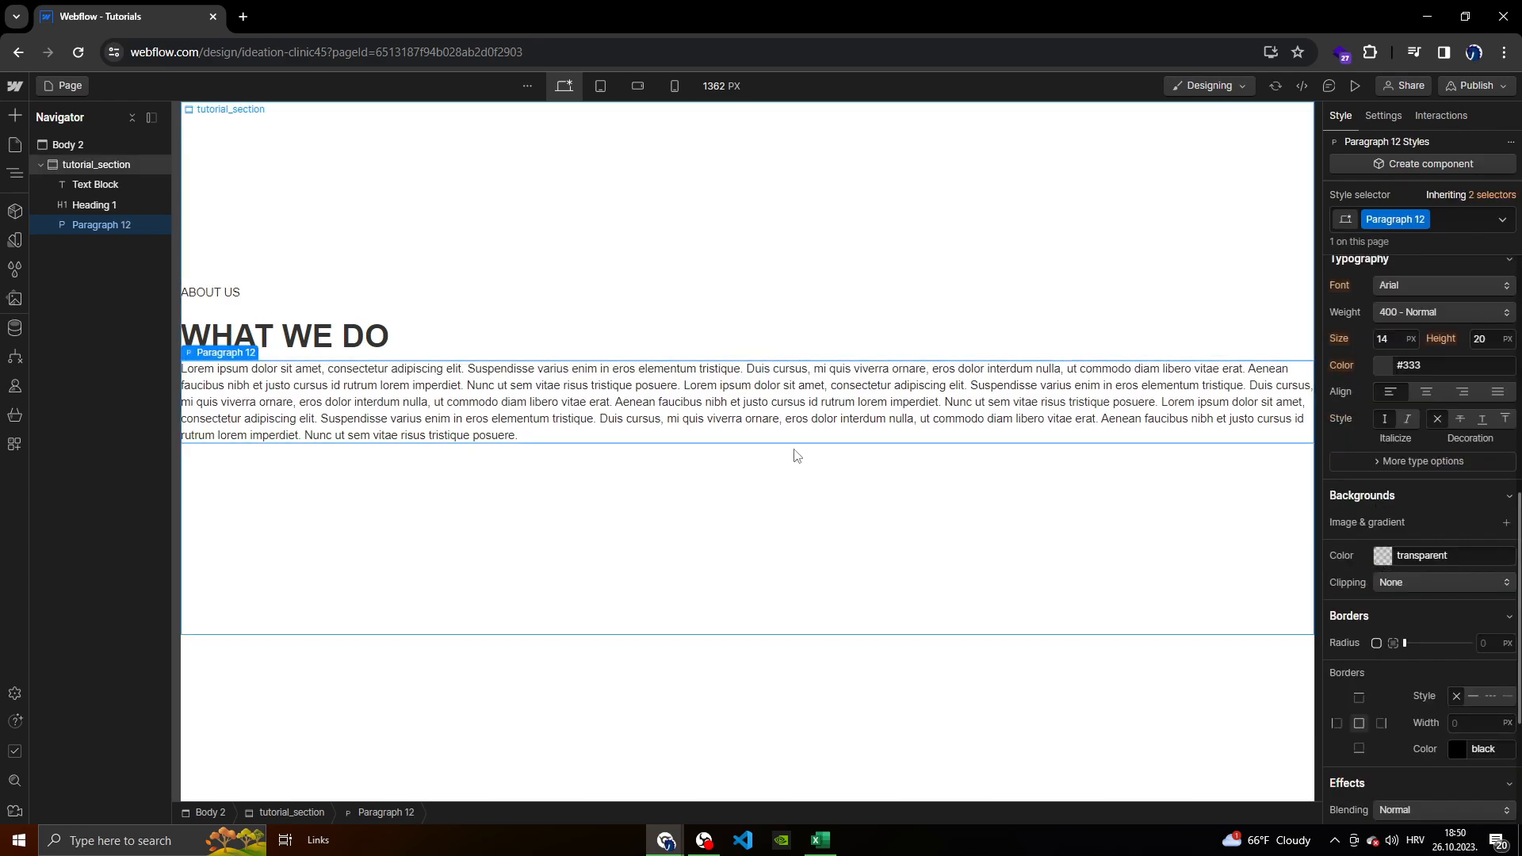
pyautogui.scroll(-3, 1348, 511)
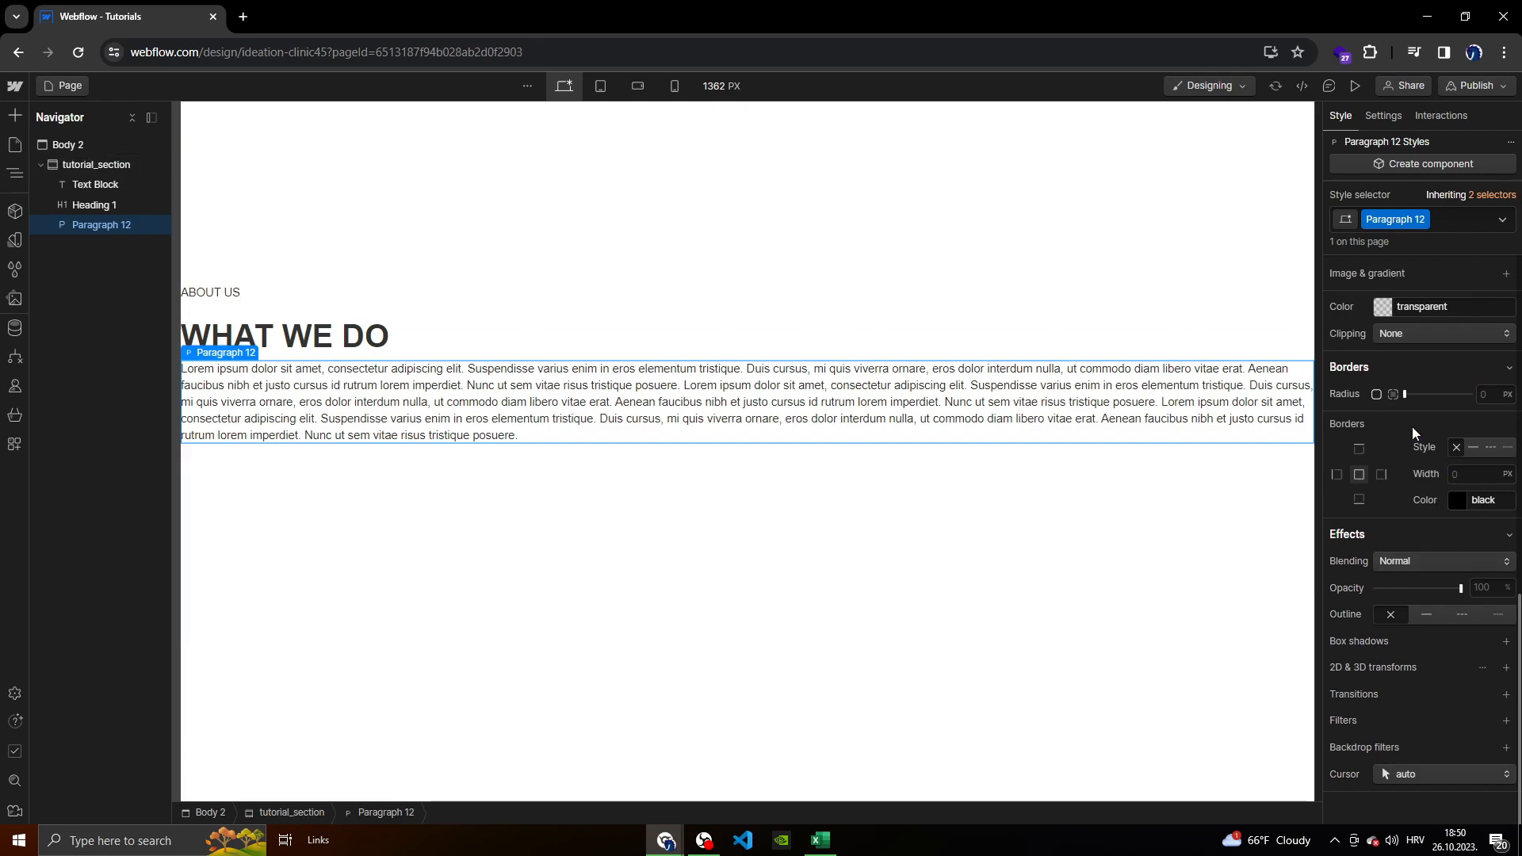
pyautogui.click(273, 483)
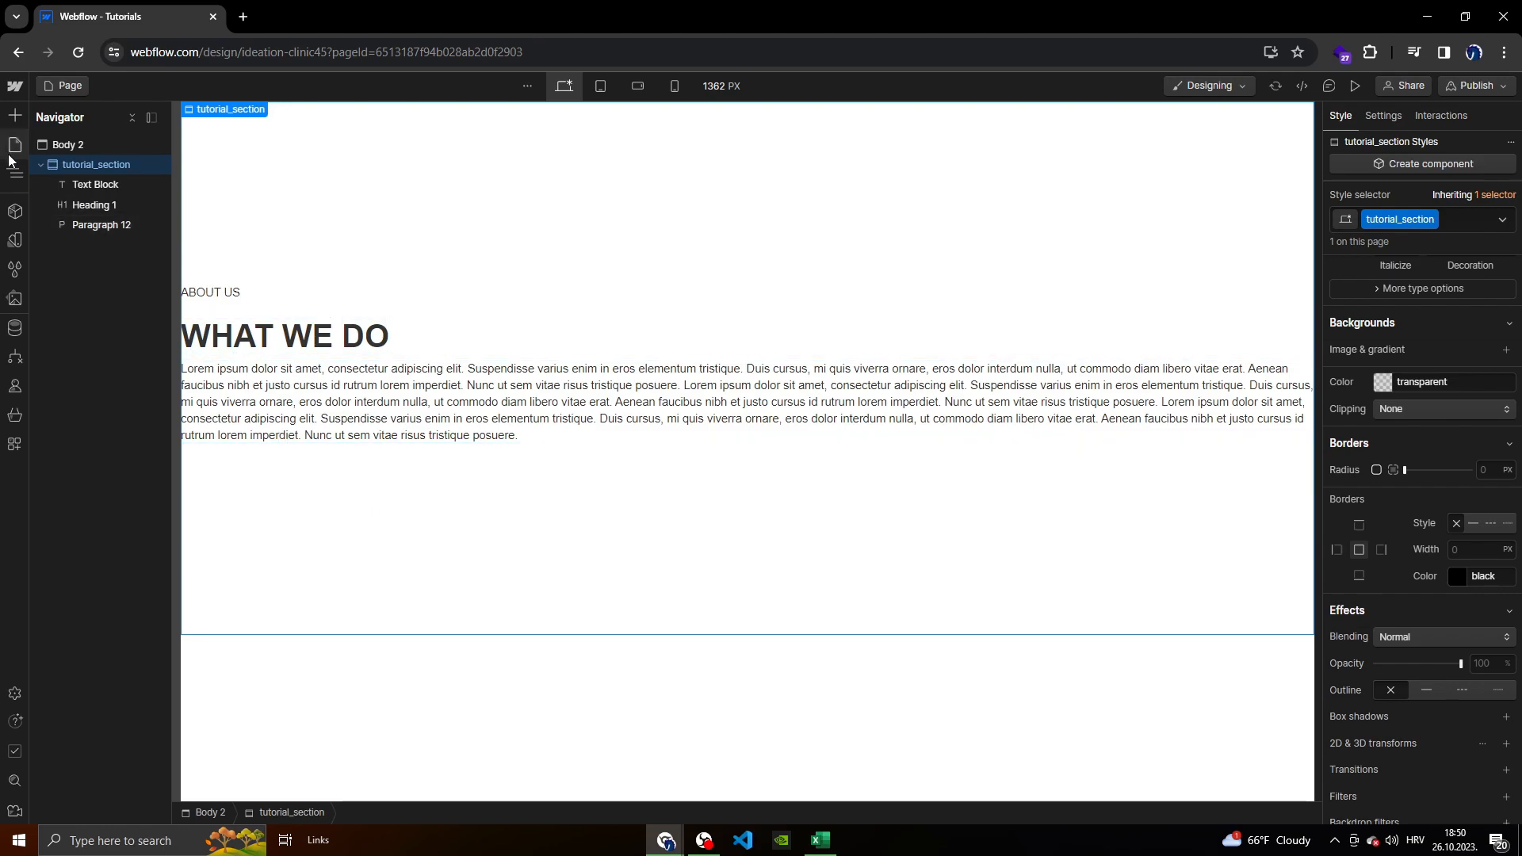
# Add a text link below the paragraph in tutorial_section, keeping its default link settings.
pyautogui.click(14, 115)
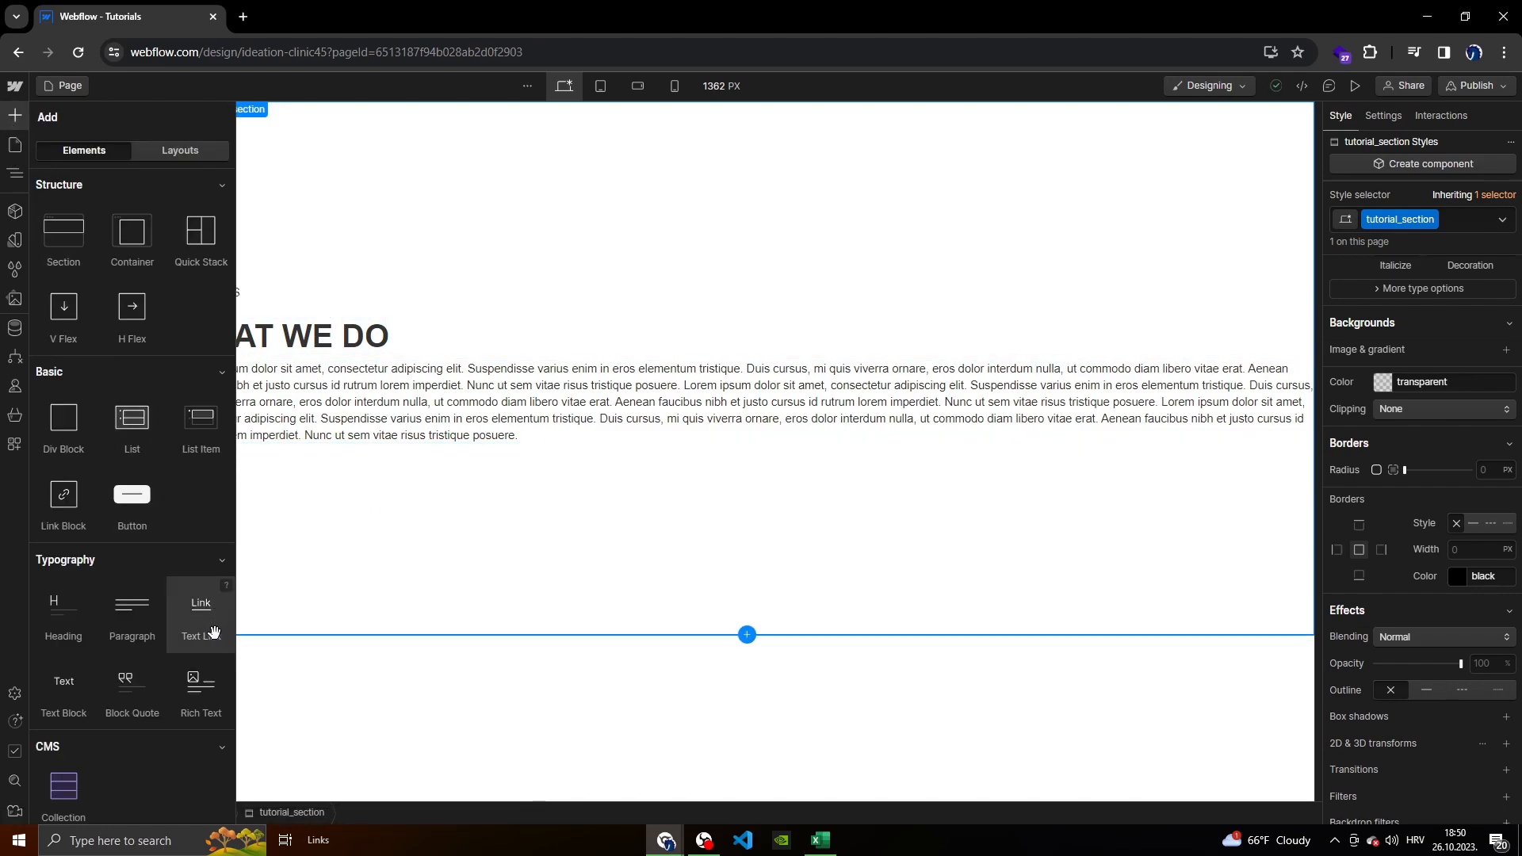
pyautogui.moveTo(214, 630); pyautogui.dragTo(333, 476)
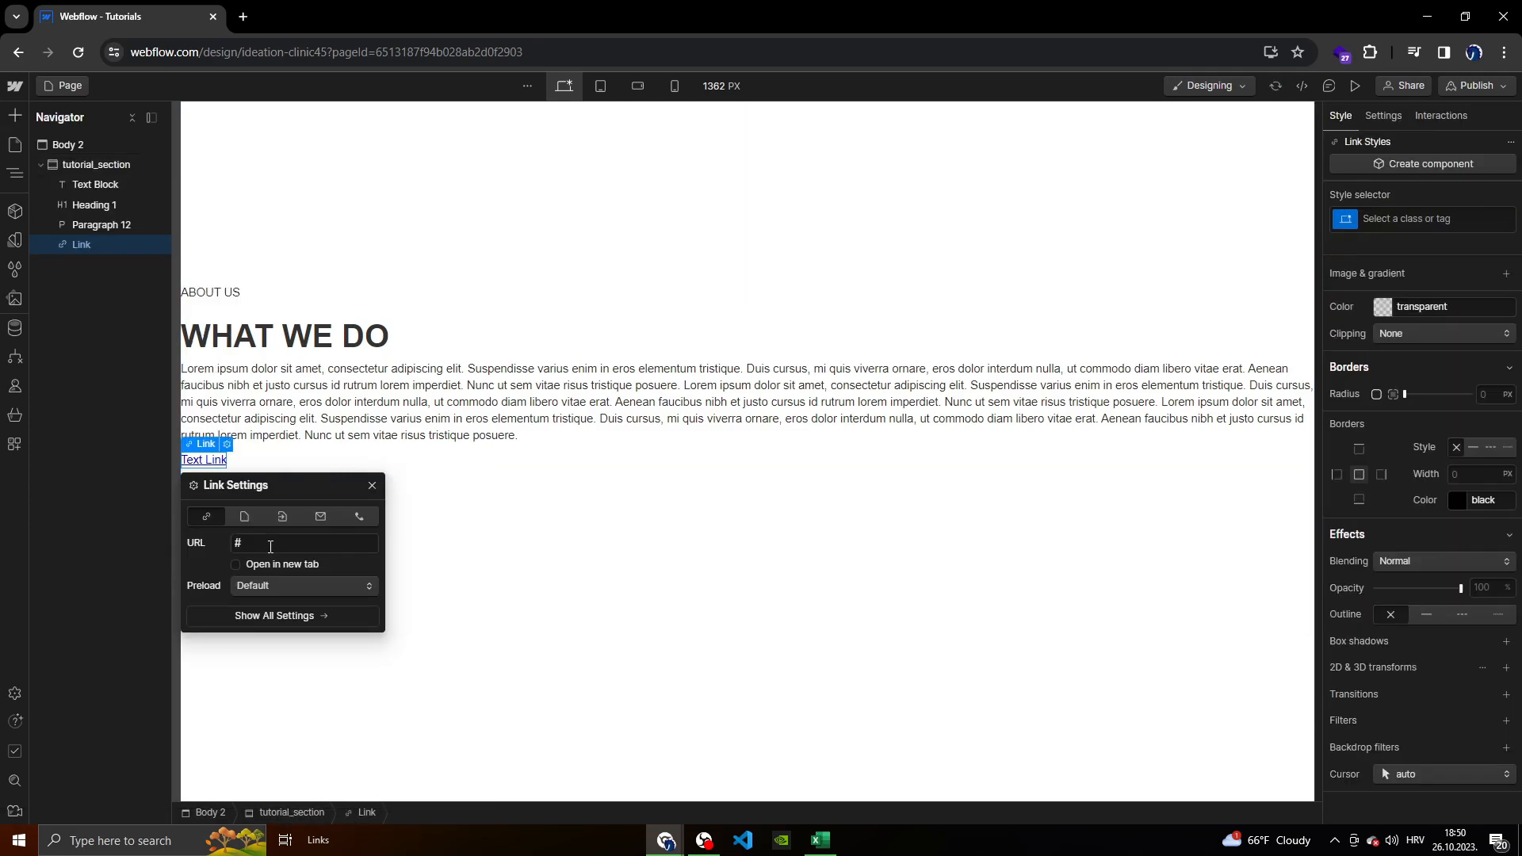
pyautogui.click(373, 486)
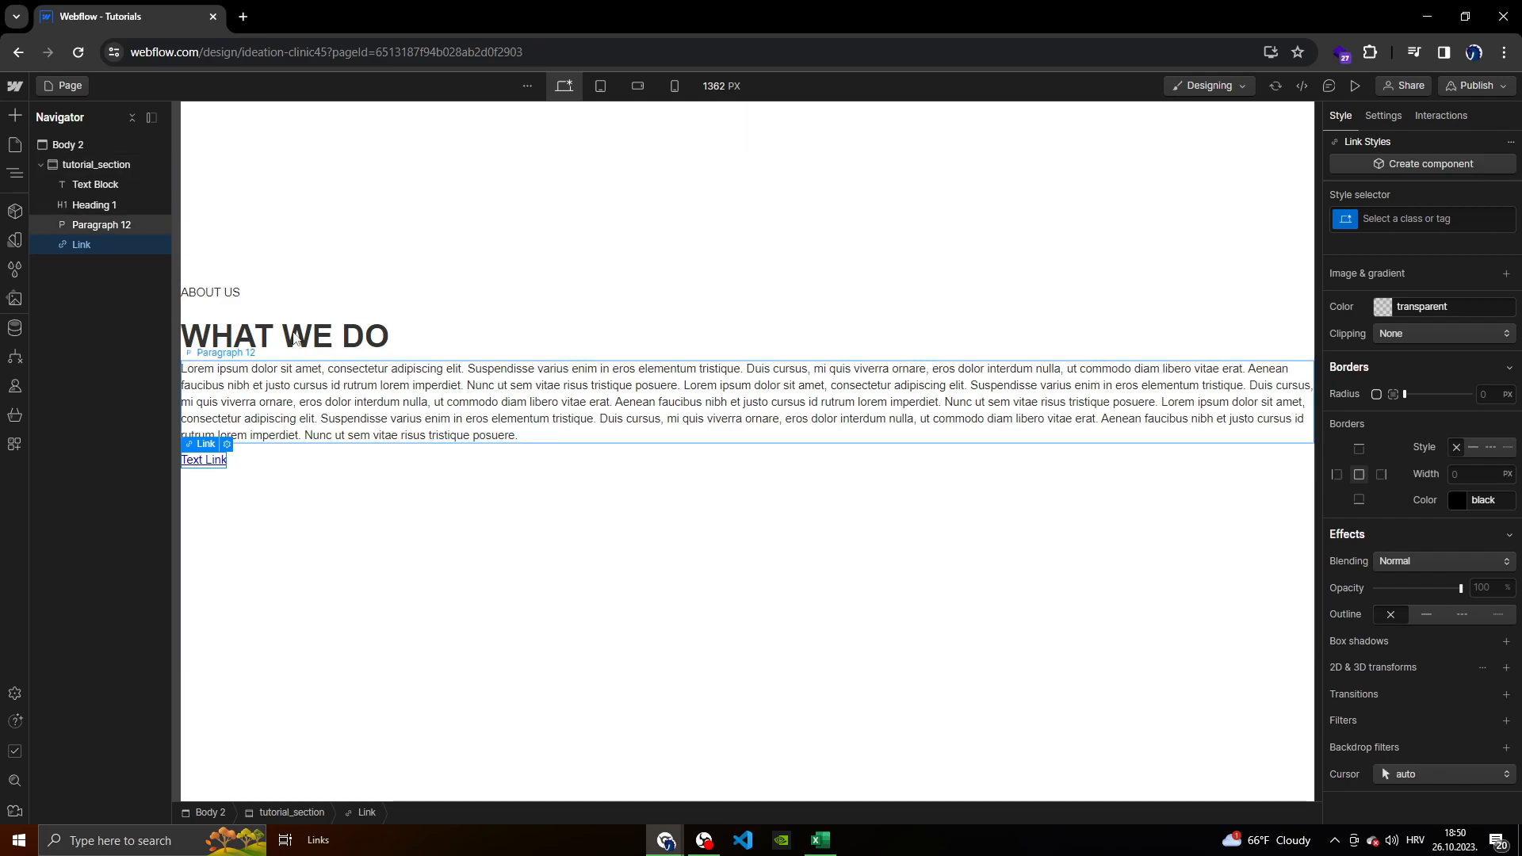
# Add a link block between the H1 heading and the paragraph in tutorial_section, keeping its default link settings.
pyautogui.click(14, 115)
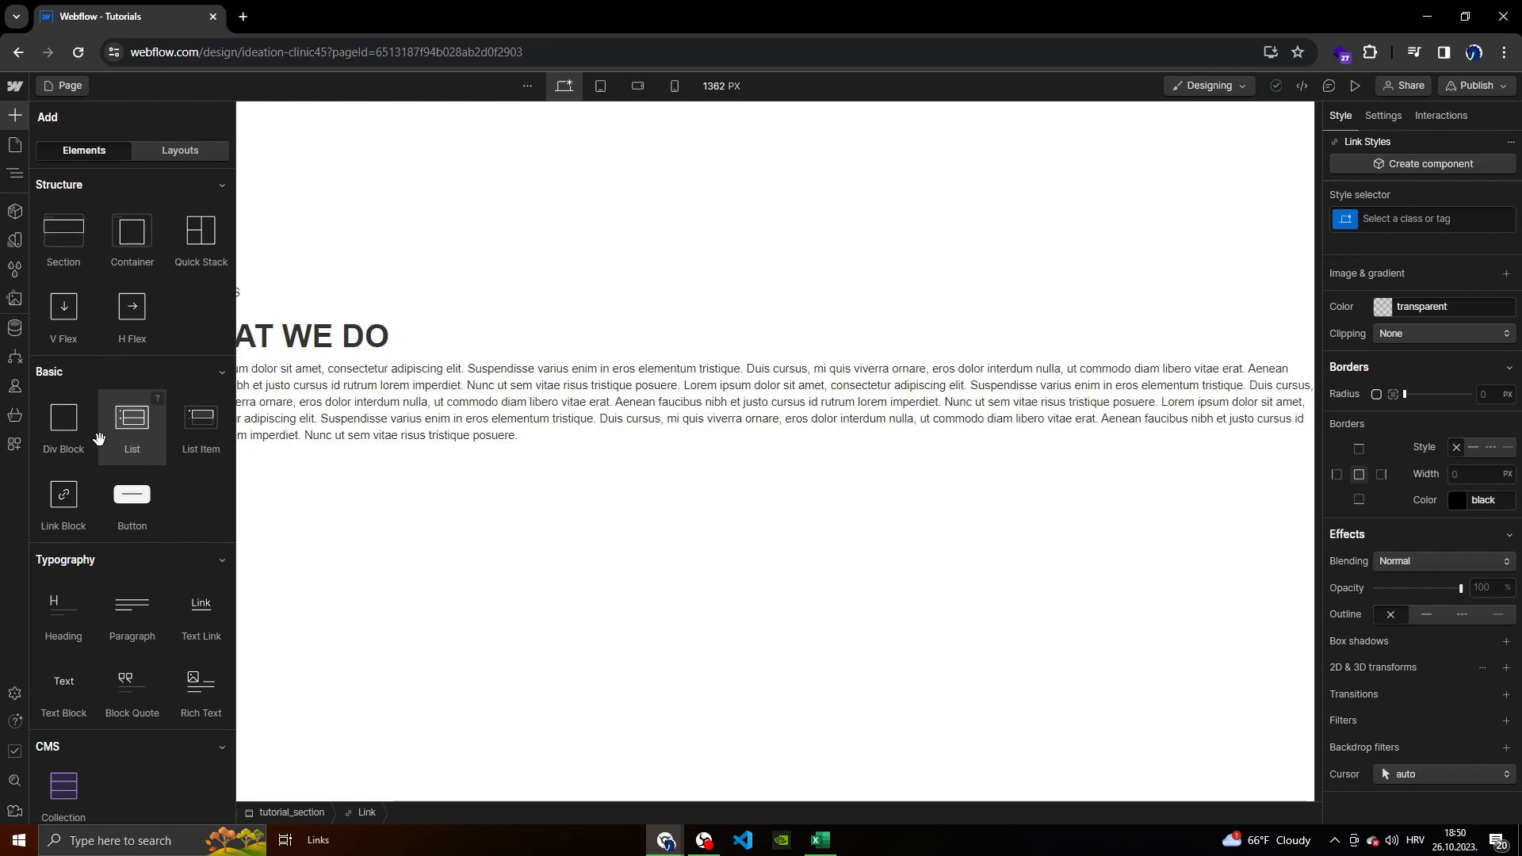
pyautogui.scroll(-4, 127, 634)
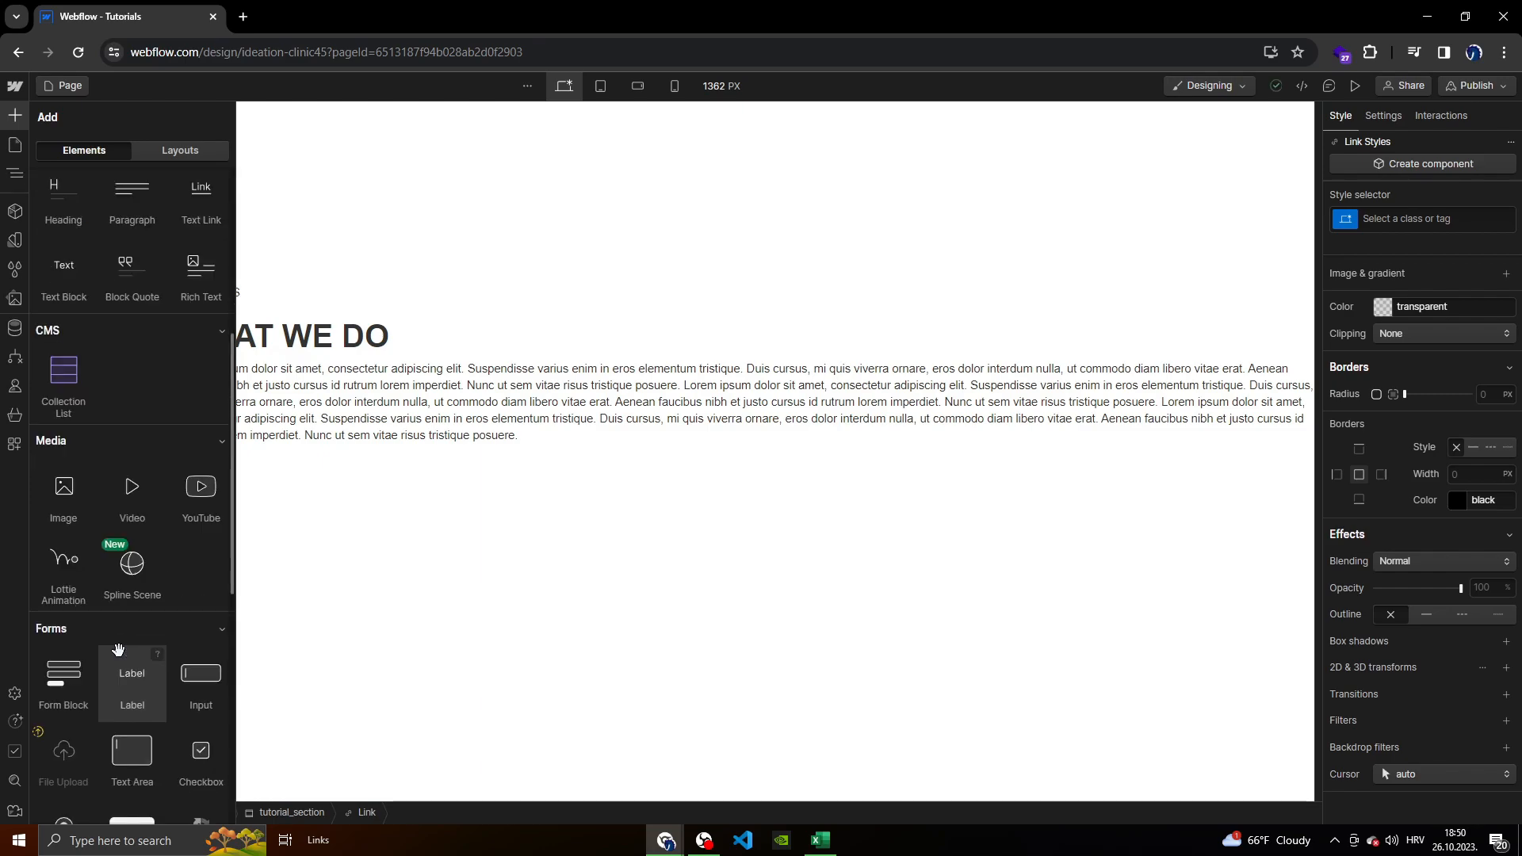
pyautogui.scroll(4, 111, 638)
pyautogui.scroll(-3, 122, 476)
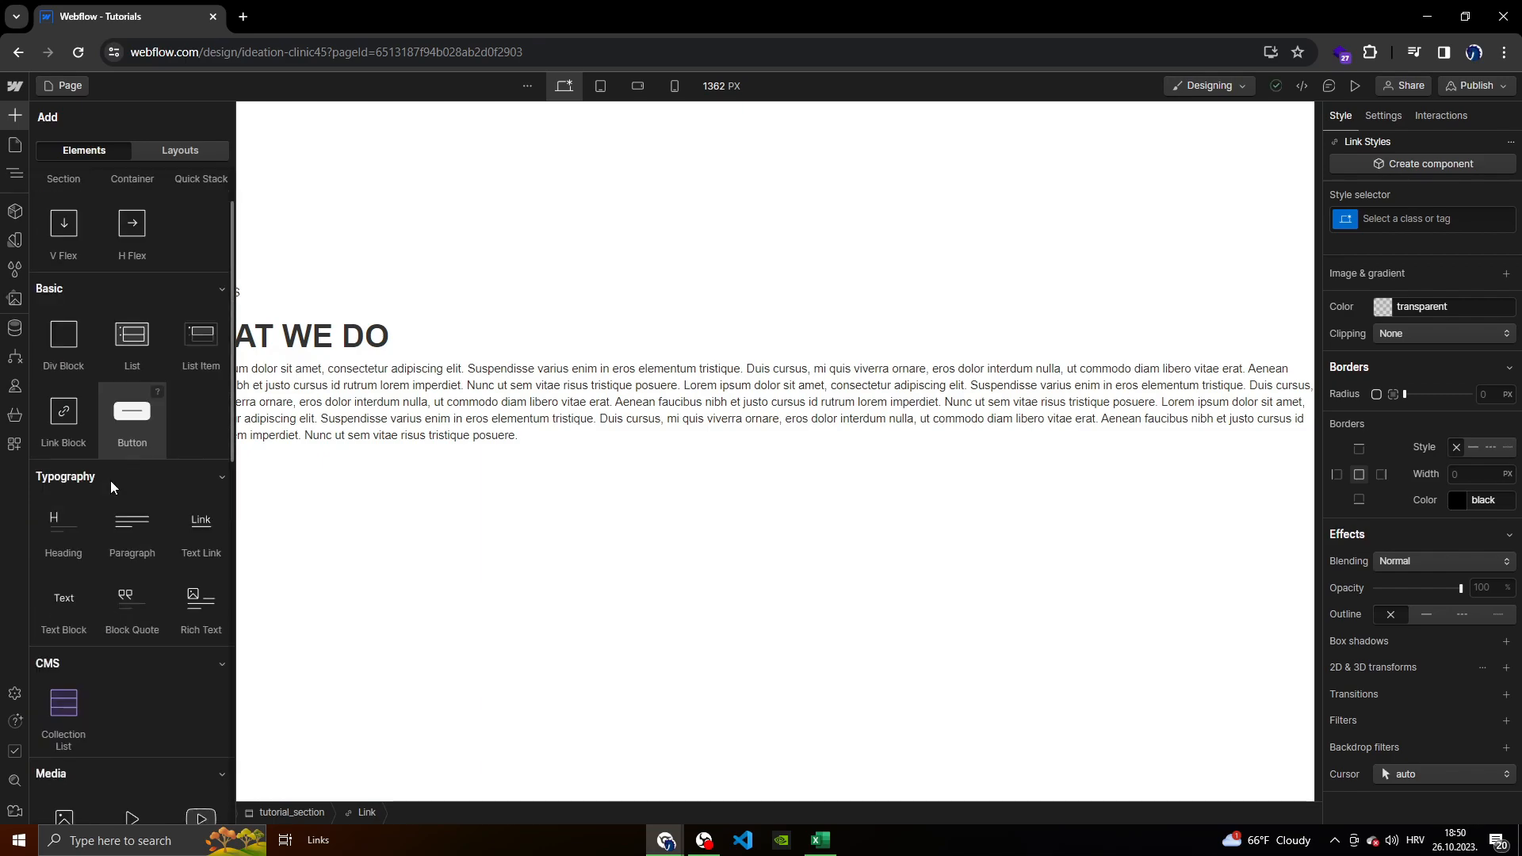
pyautogui.scroll(-7, 151, 476)
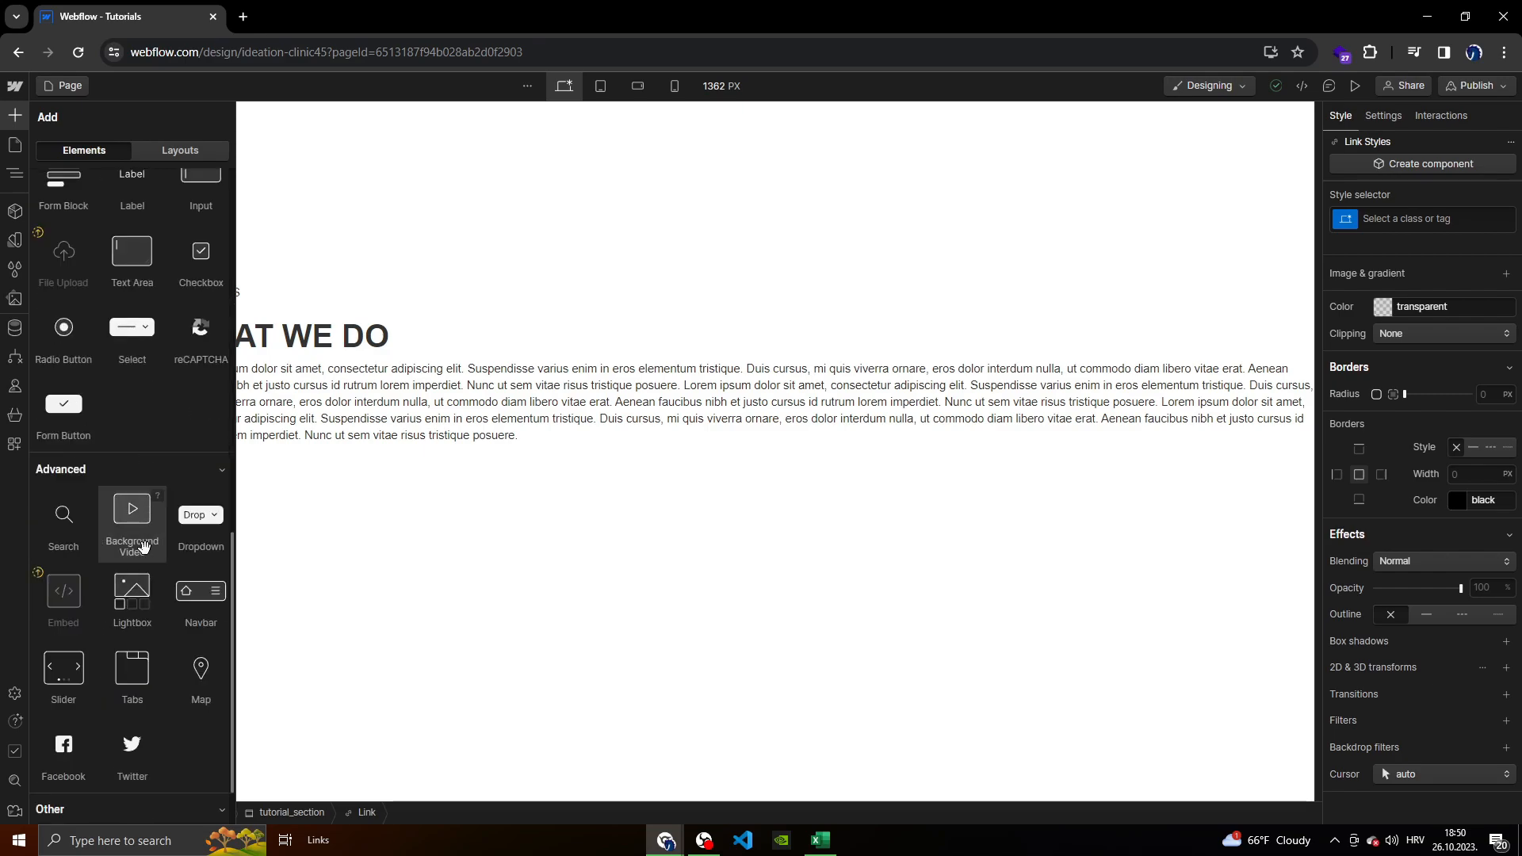
pyautogui.scroll(-2, 131, 508)
pyautogui.scroll(10, 119, 547)
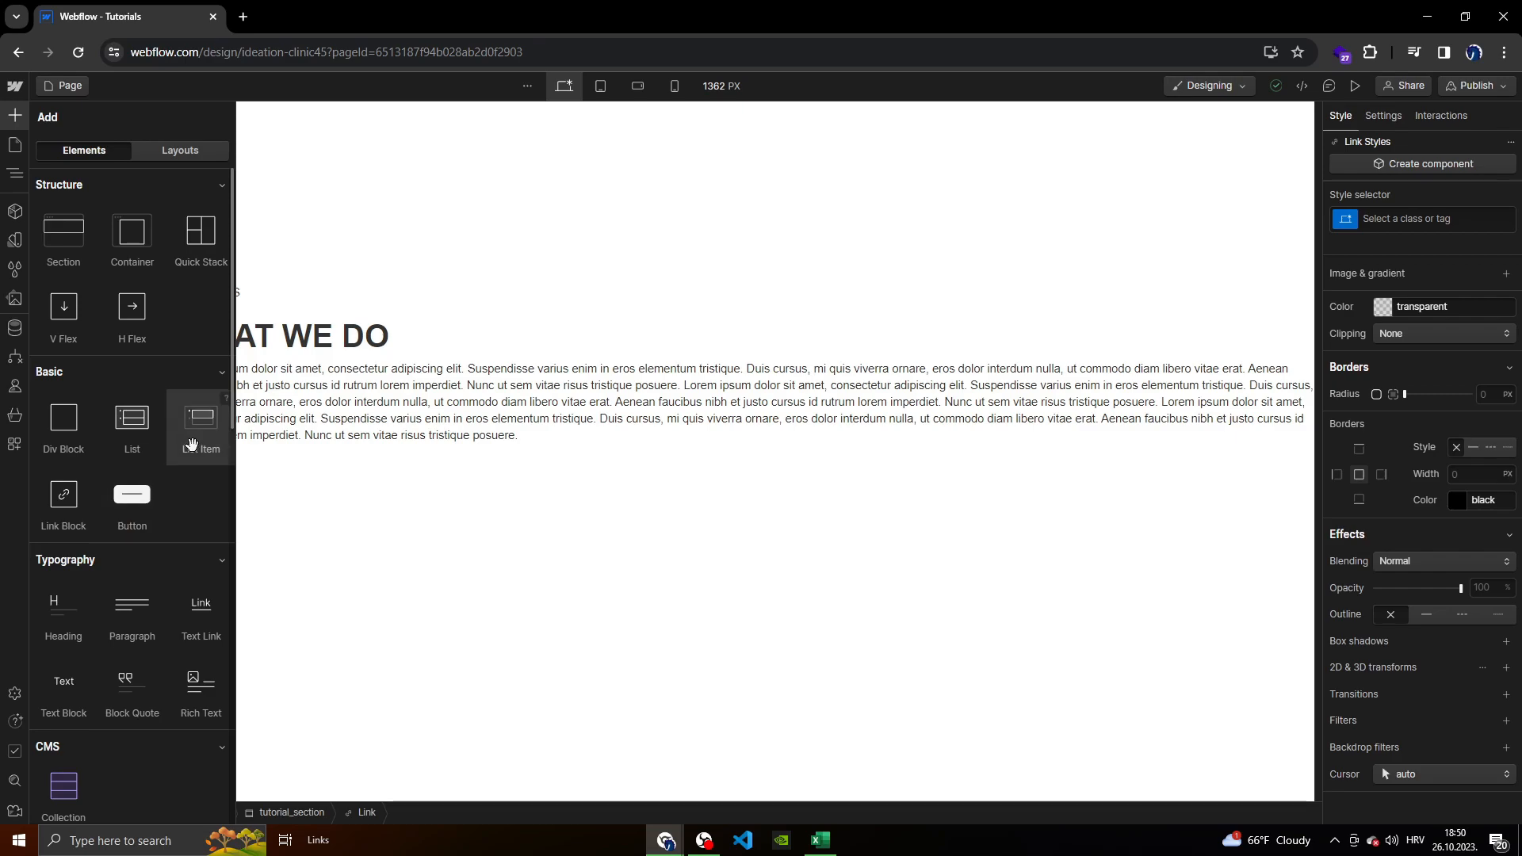
pyautogui.moveTo(60, 513); pyautogui.dragTo(311, 350)
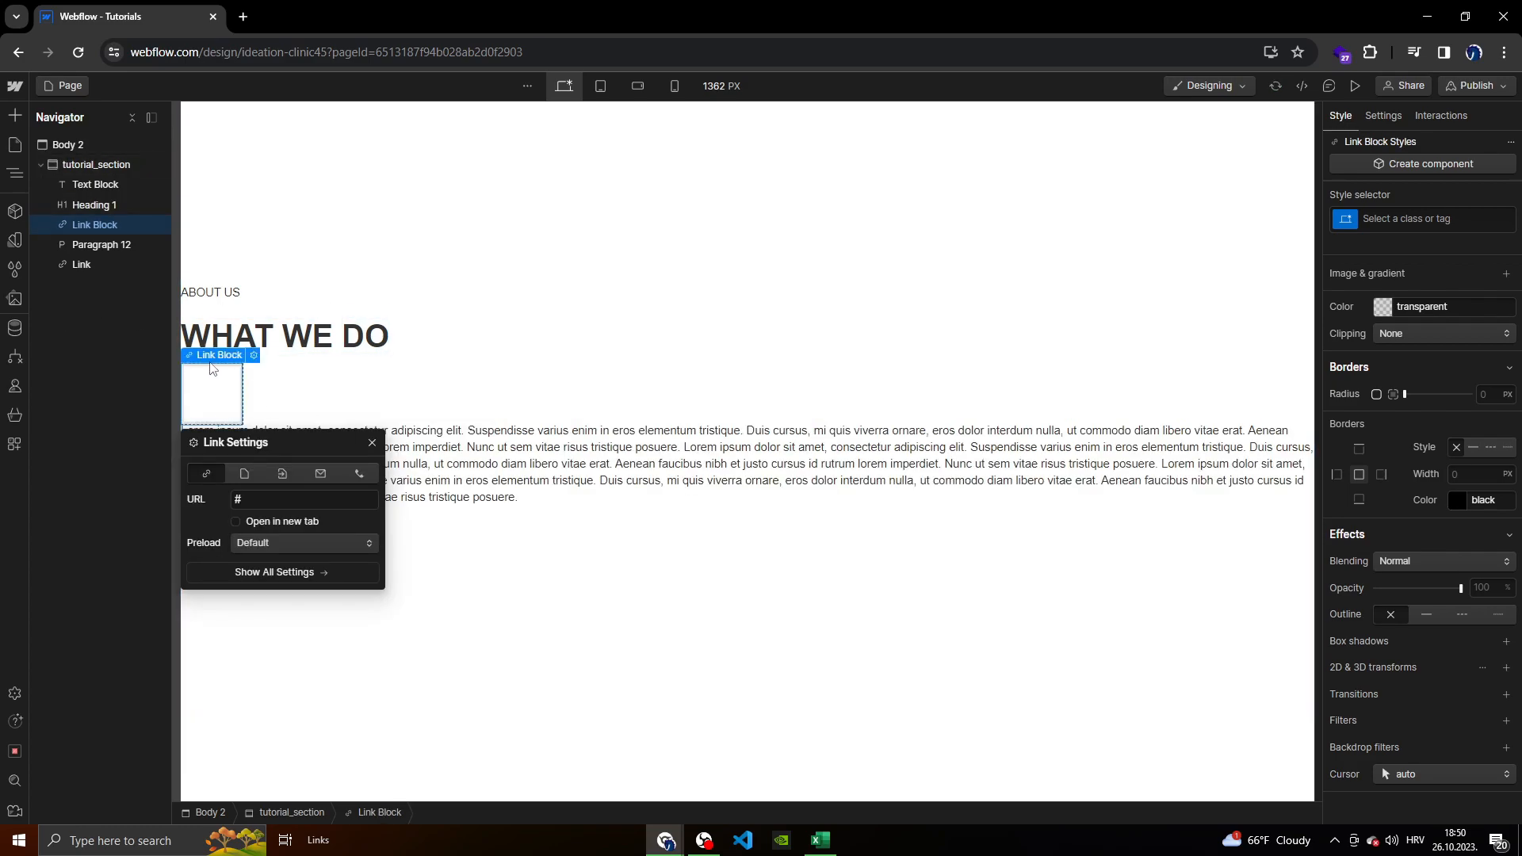
# Nest the "WHAT WE DO" H1 heading inside the link block.
pyautogui.moveTo(79, 213); pyautogui.dragTo(92, 208)
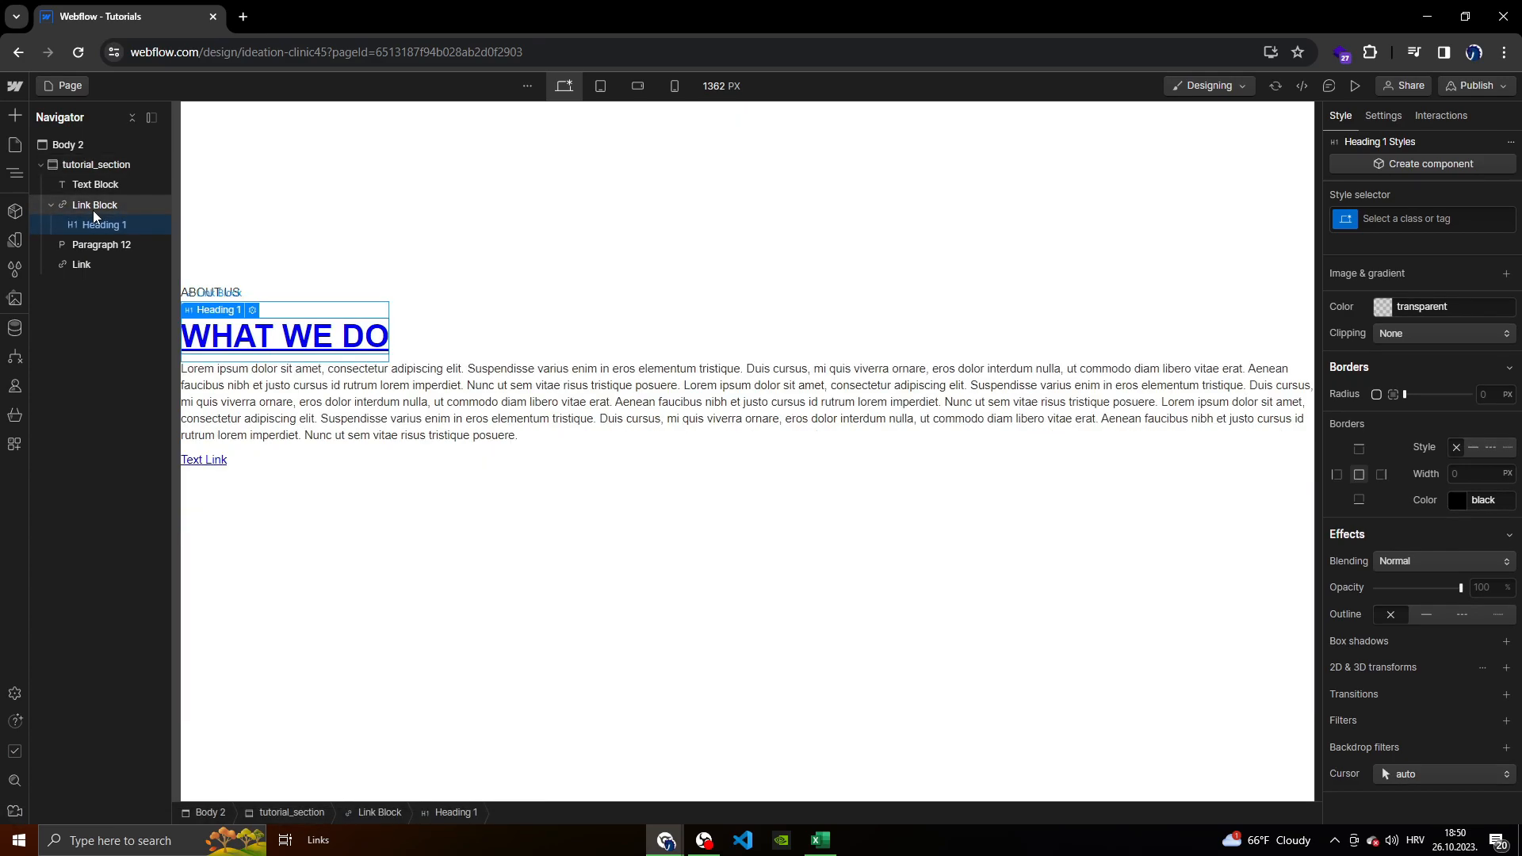
pyautogui.click(222, 312)
pyautogui.click(95, 204)
pyautogui.click(256, 294)
pyautogui.click(238, 436)
pyautogui.click(371, 379)
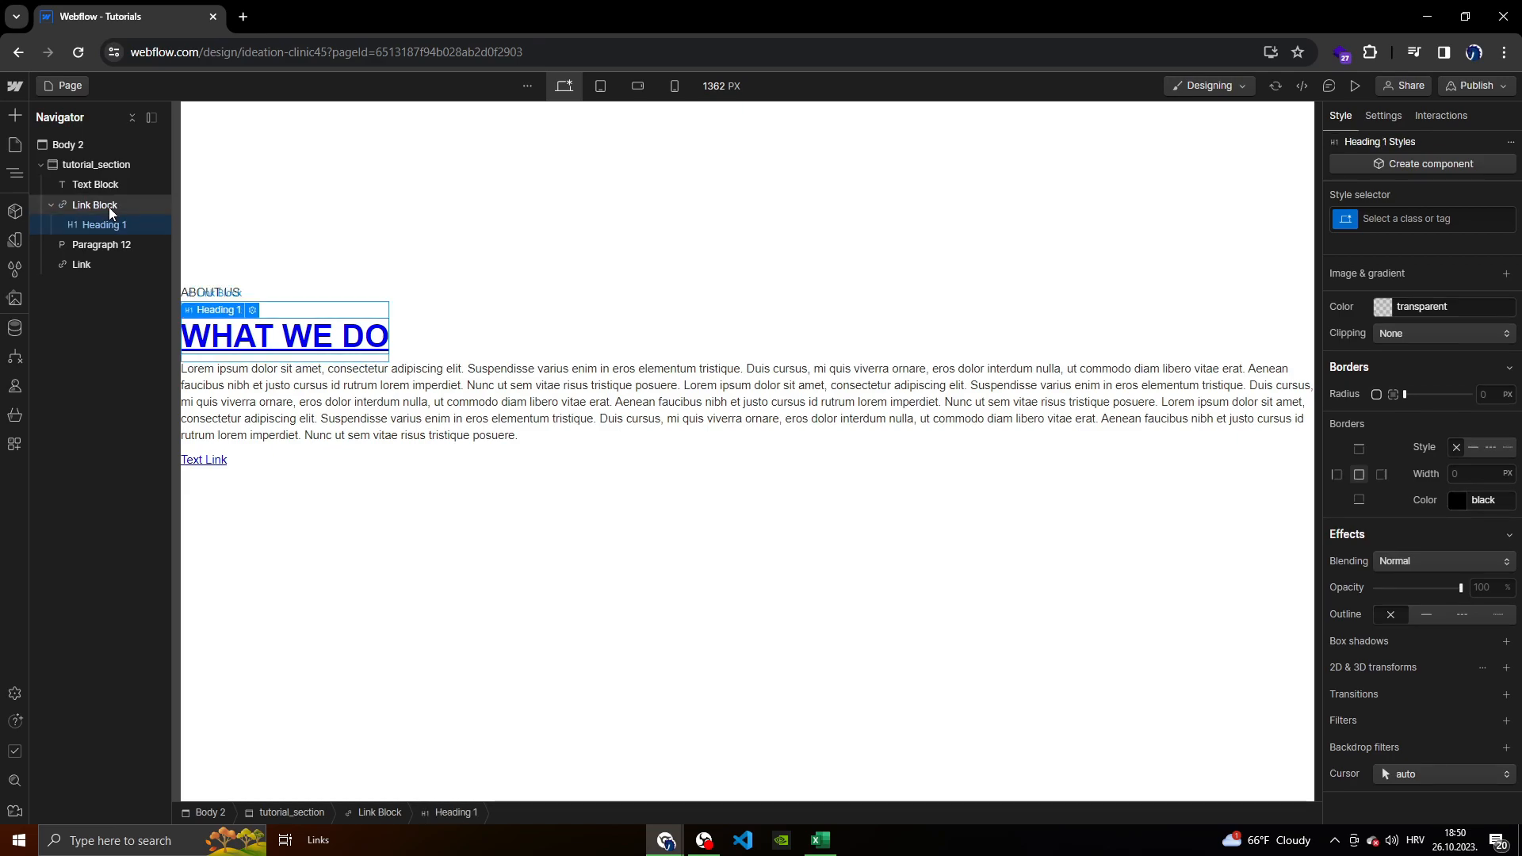
# Remove the underline decoration from the link block that holds the heading.
pyautogui.scroll(8, 1439, 503)
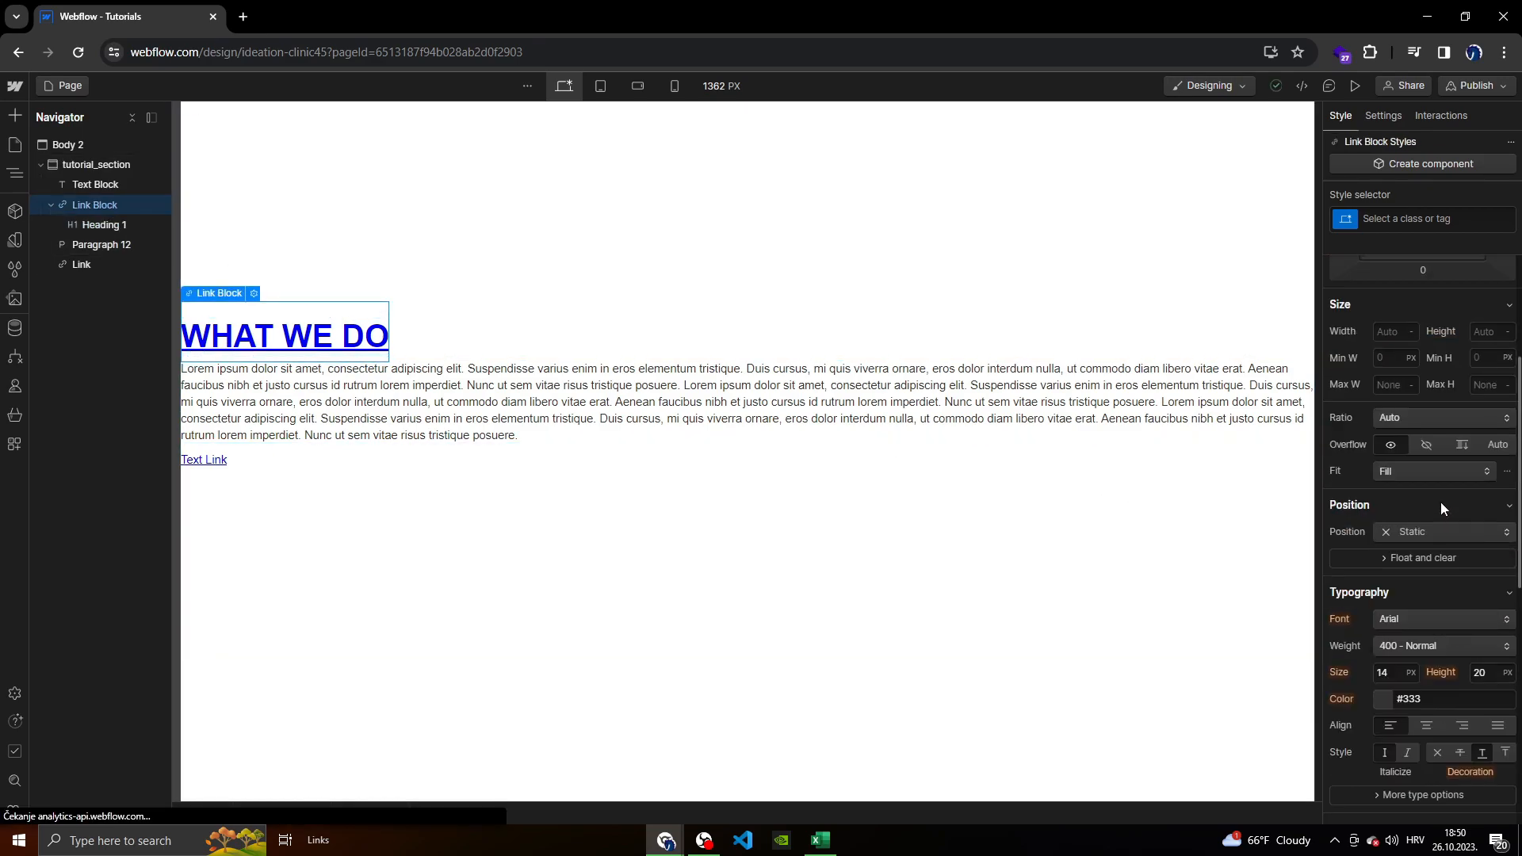
pyautogui.click(1428, 748)
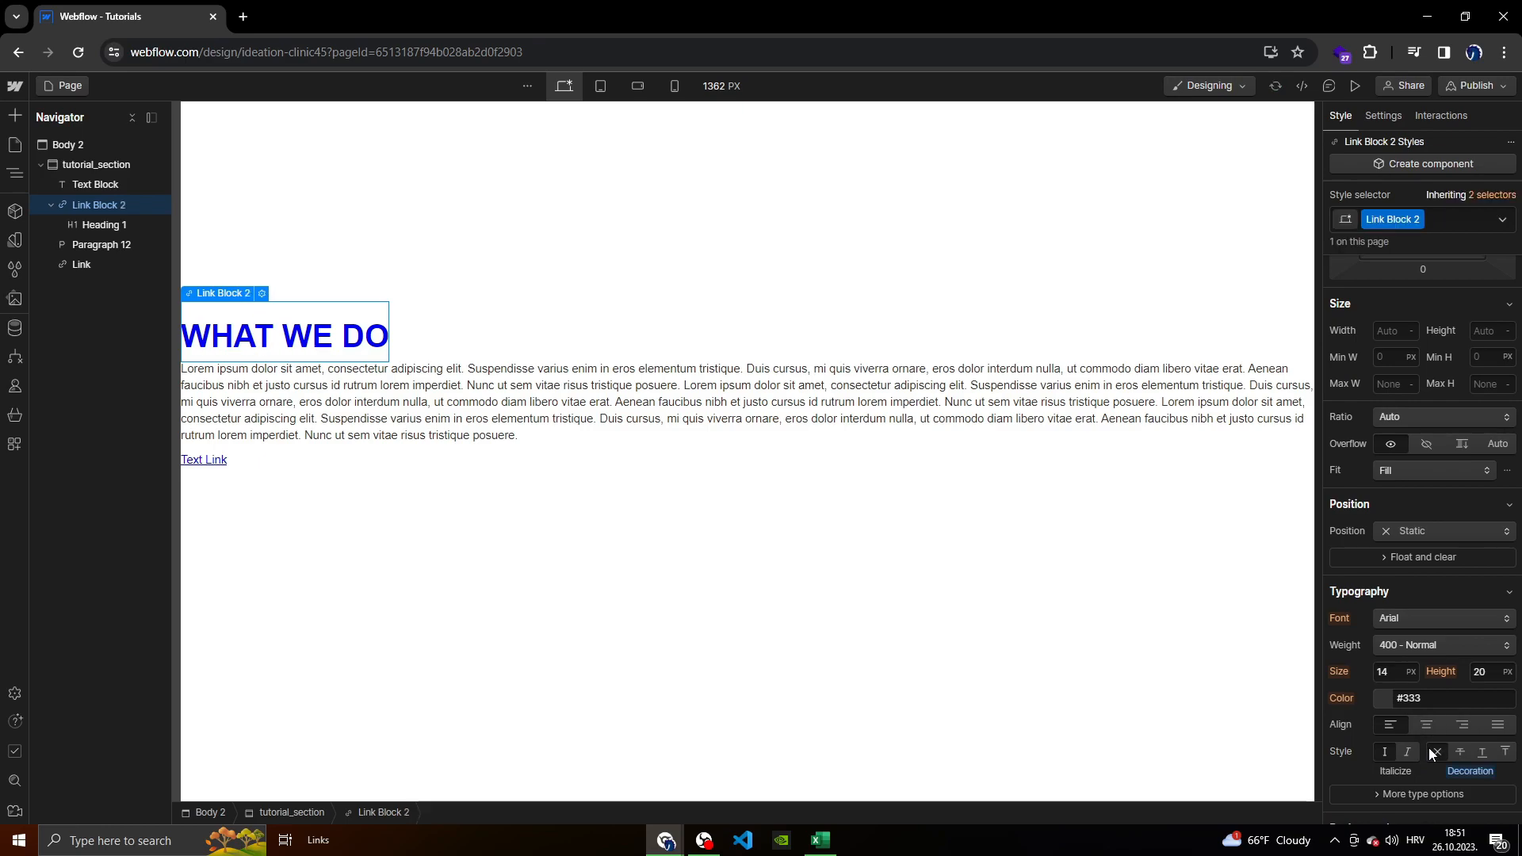
pyautogui.click(554, 453)
pyautogui.click(16, 115)
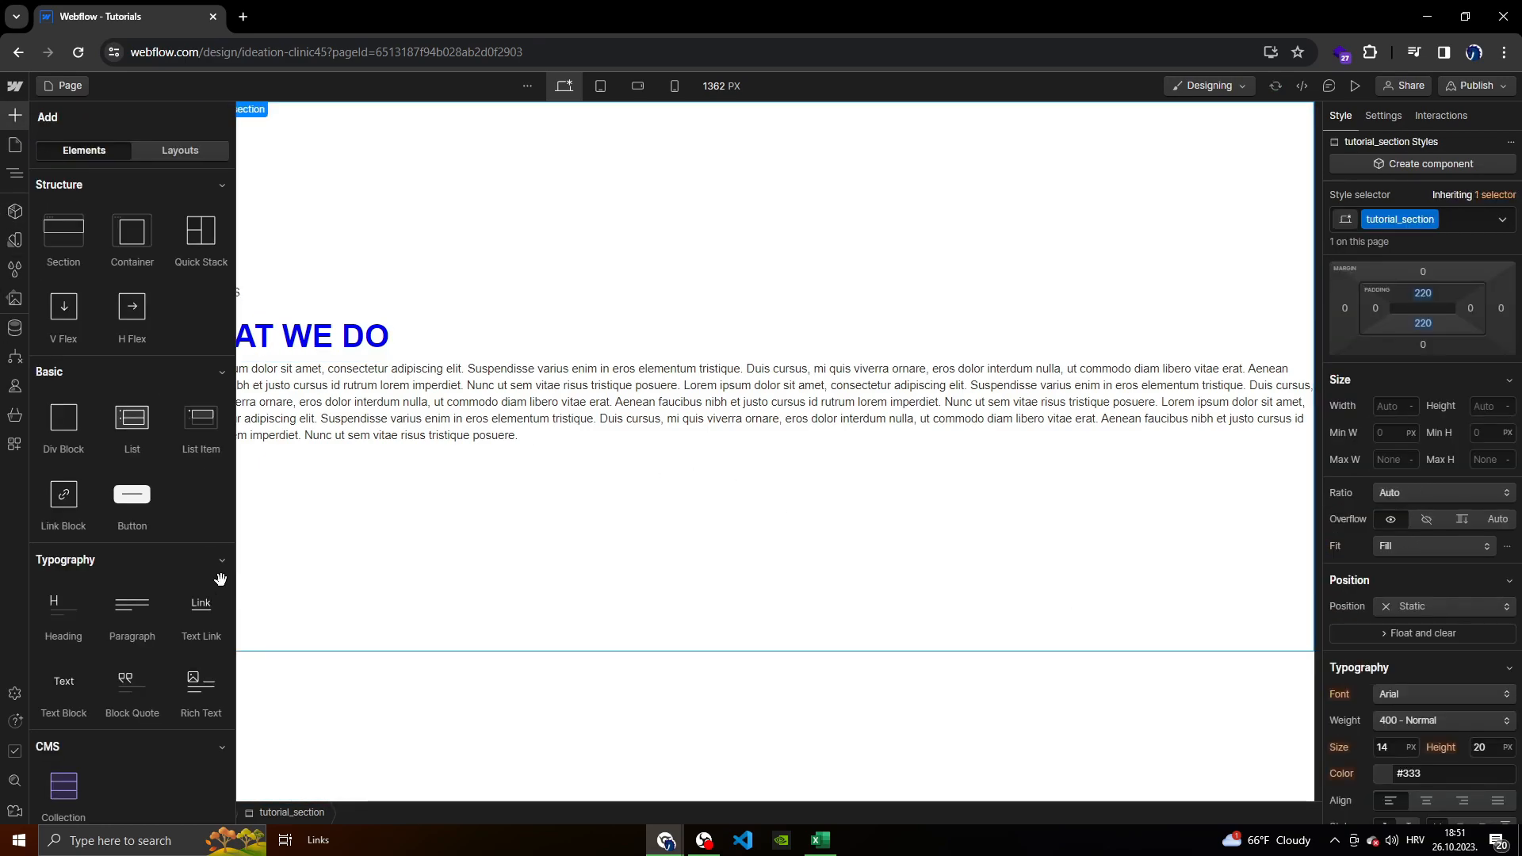
pyautogui.scroll(-4, 131, 507)
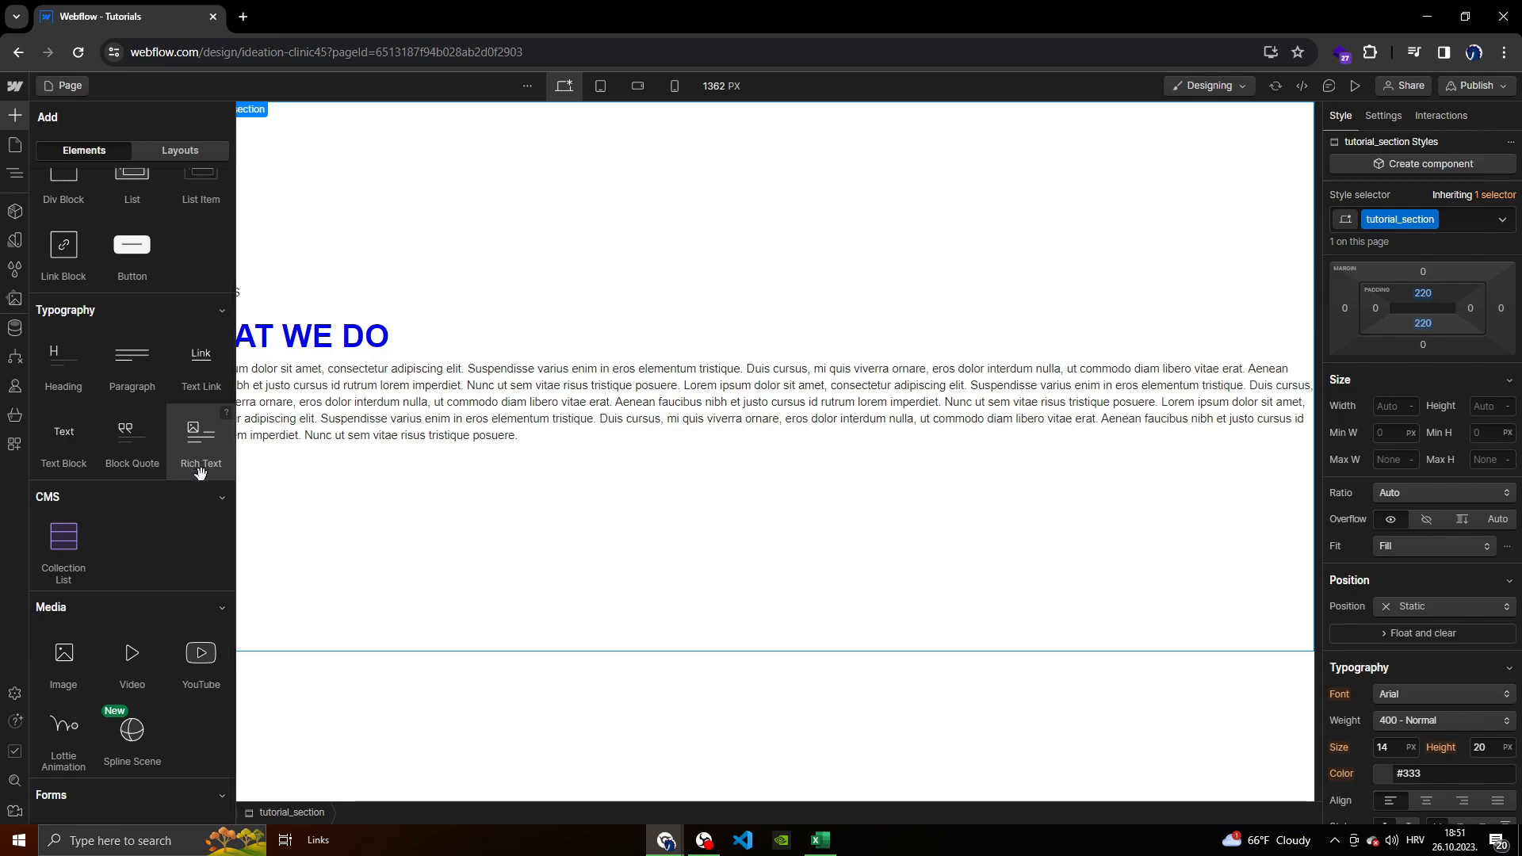
pyautogui.click(588, 422)
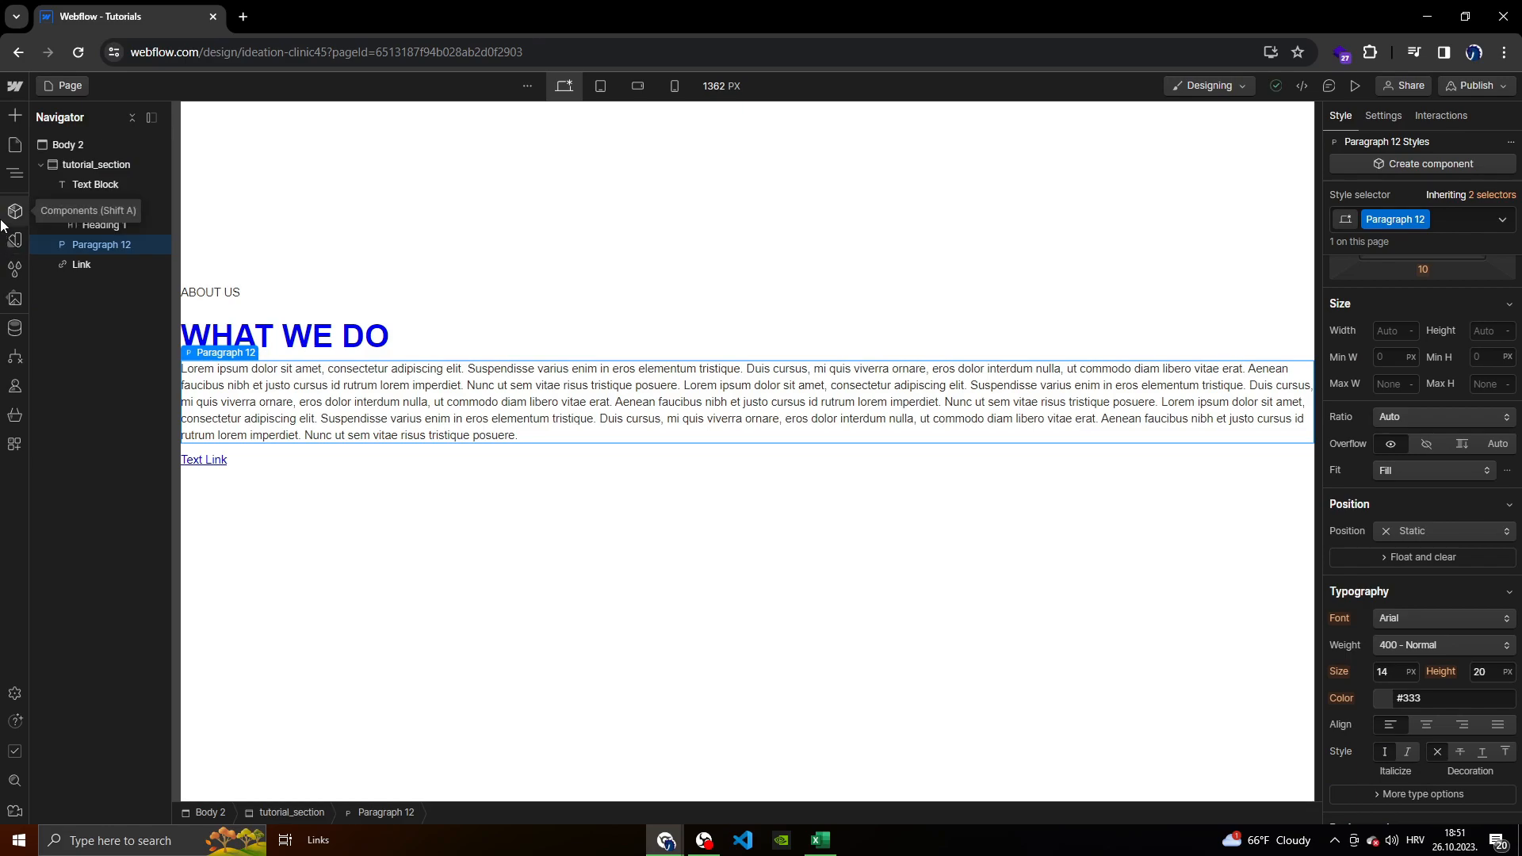